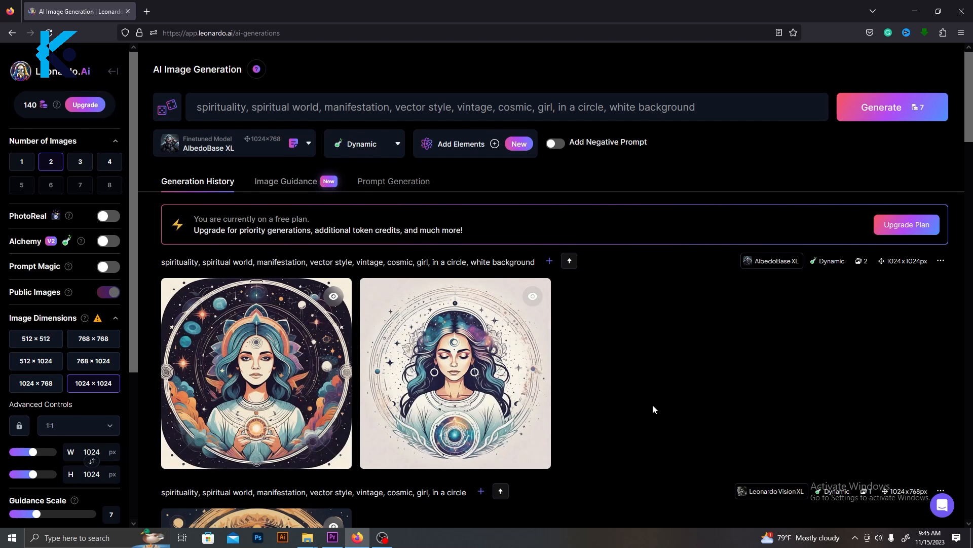
# - Switch to Canva and create a new YouTube Banner design
pyautogui.moveTo(235, 452)
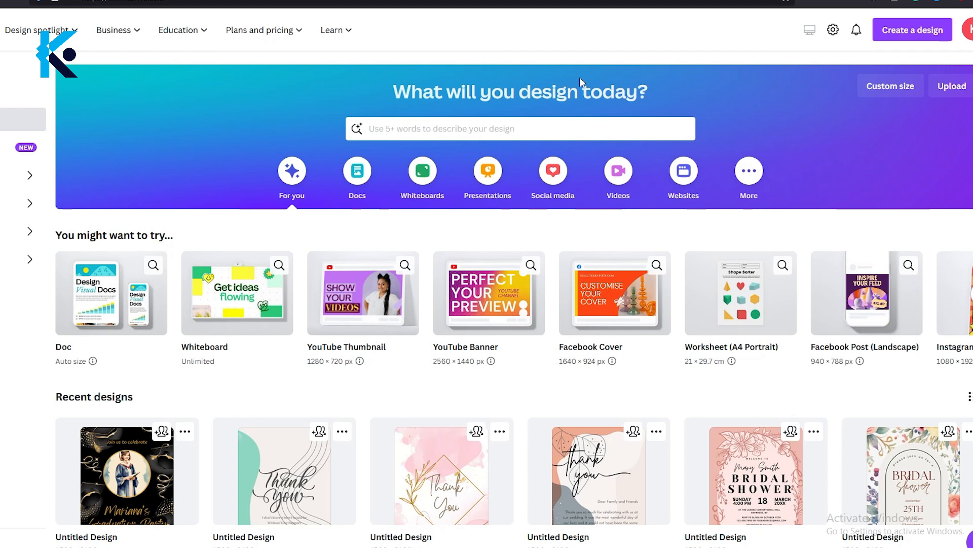
pyautogui.click(944, 35)
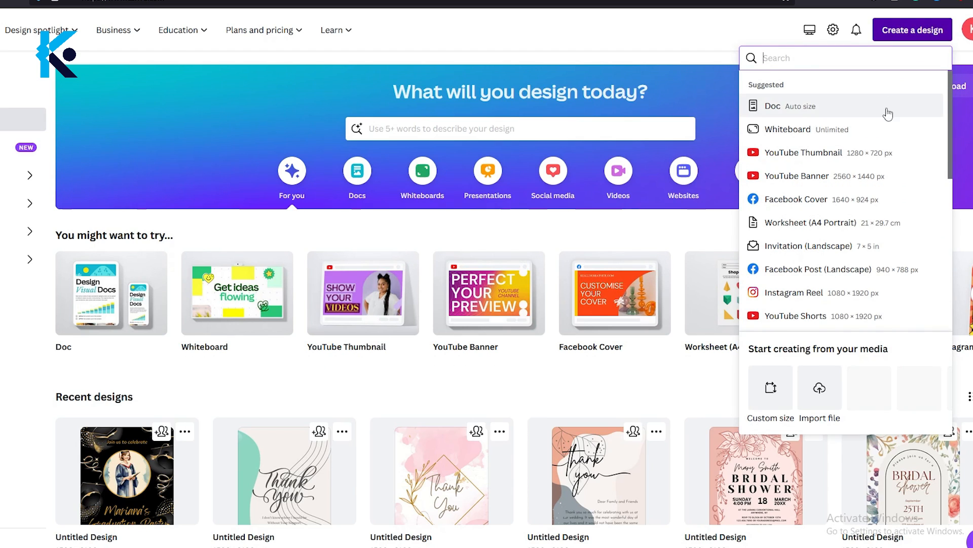
pyautogui.click(888, 176)
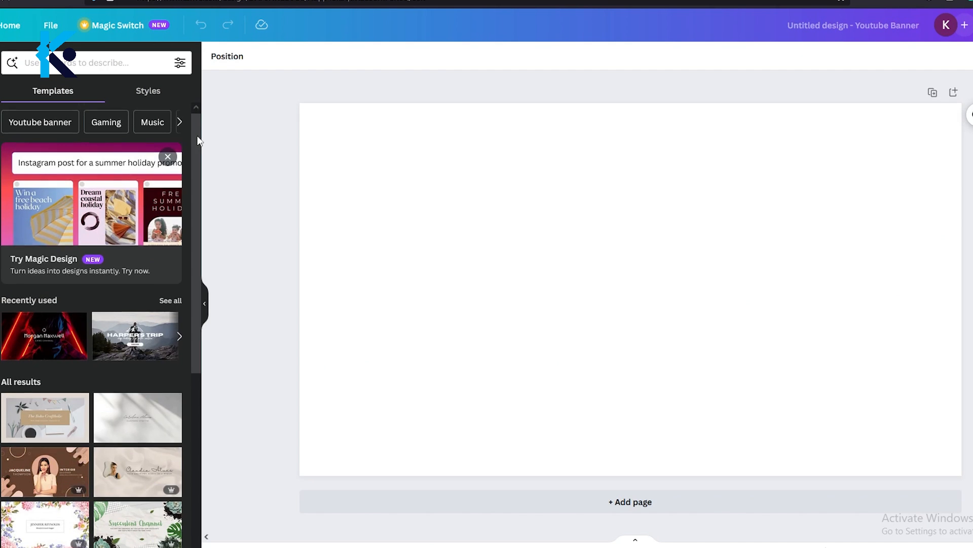
# - Apply the plain beige "Decor & Design" banner template with the script-lettered name to the page
pyautogui.moveTo(195, 135); pyautogui.dragTo(200, 189)
pyautogui.scroll(-10, 201, 189)
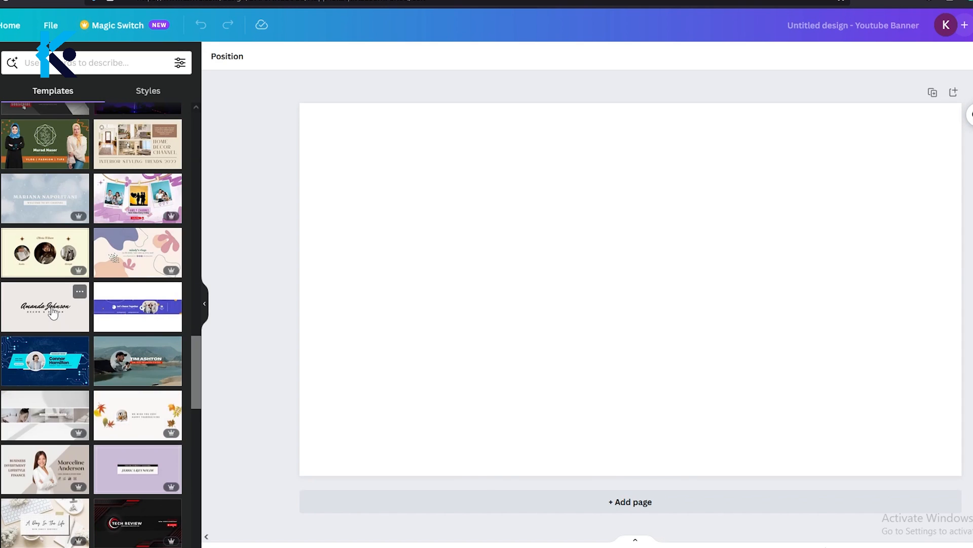
pyautogui.click(53, 306)
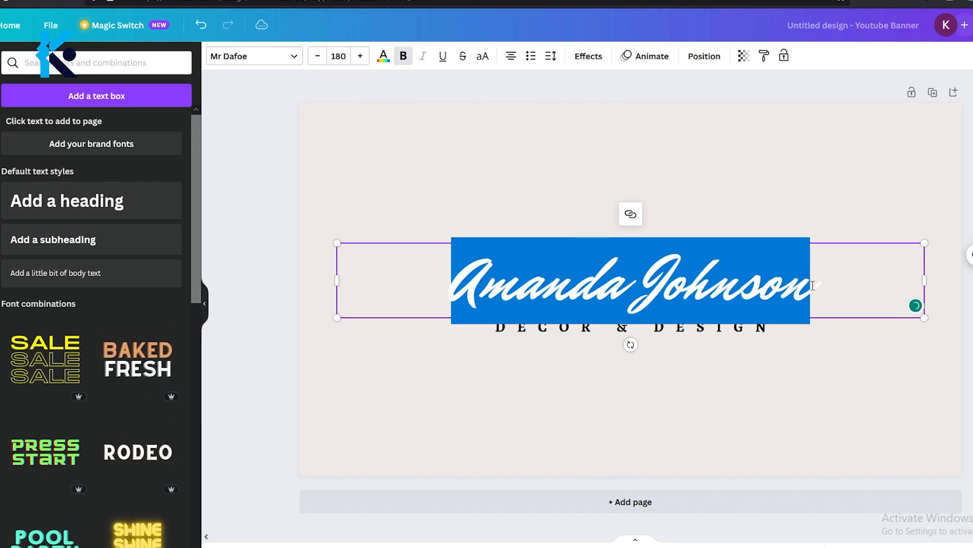
# - Replace the template's script heading with "Spiritual World" and the line below it with "MANIFESTATION"
pyautogui.write('Spiritual World')
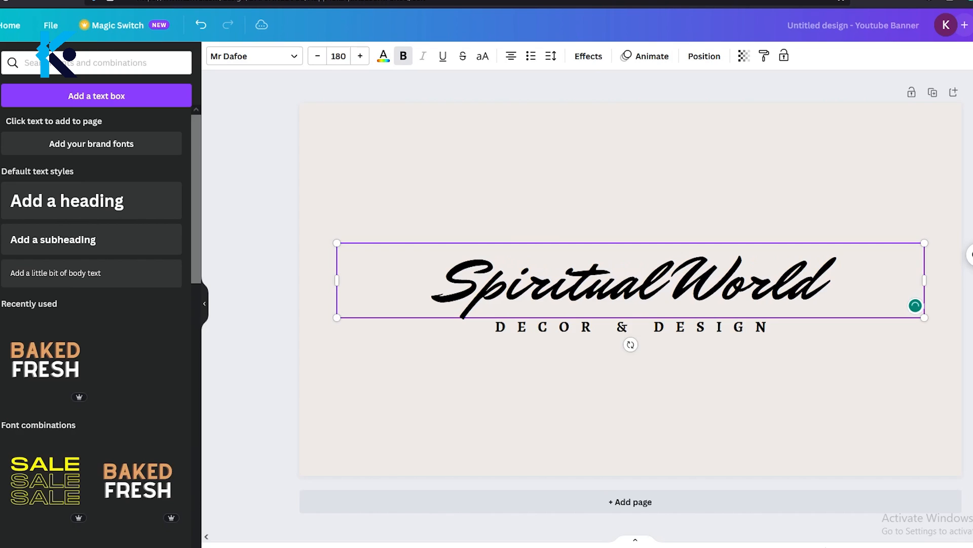
pyautogui.click(919, 326)
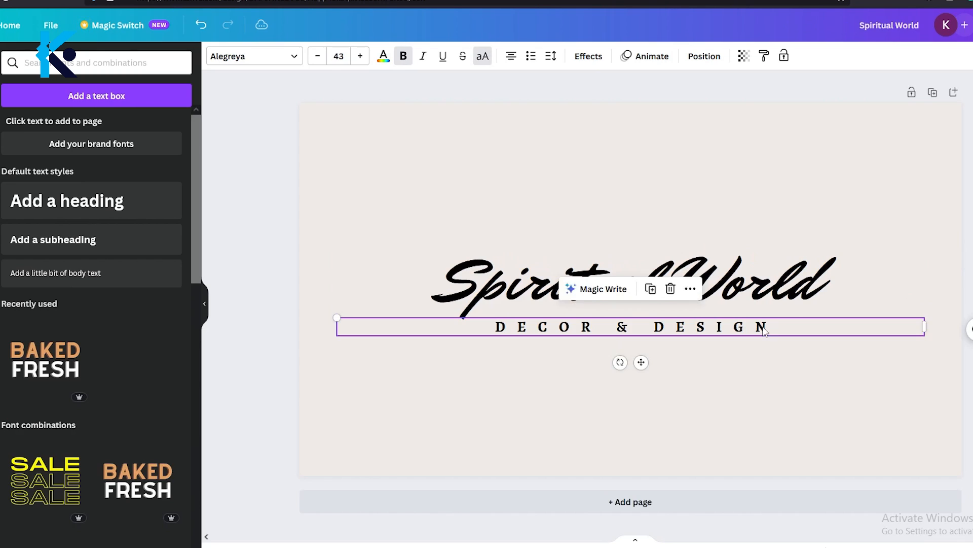
pyautogui.click(919, 326)
pyautogui.write('MANIFESTATION')
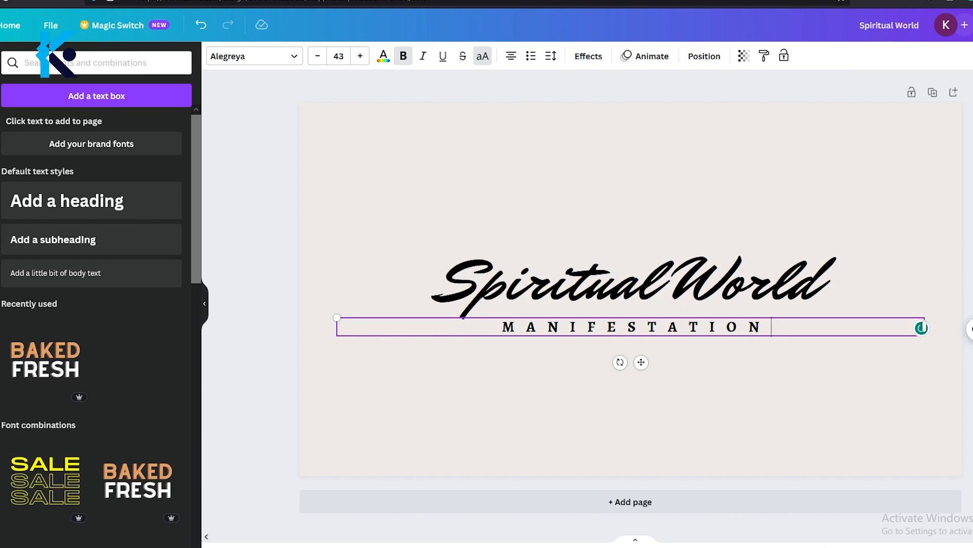
pyautogui.press('Escape')
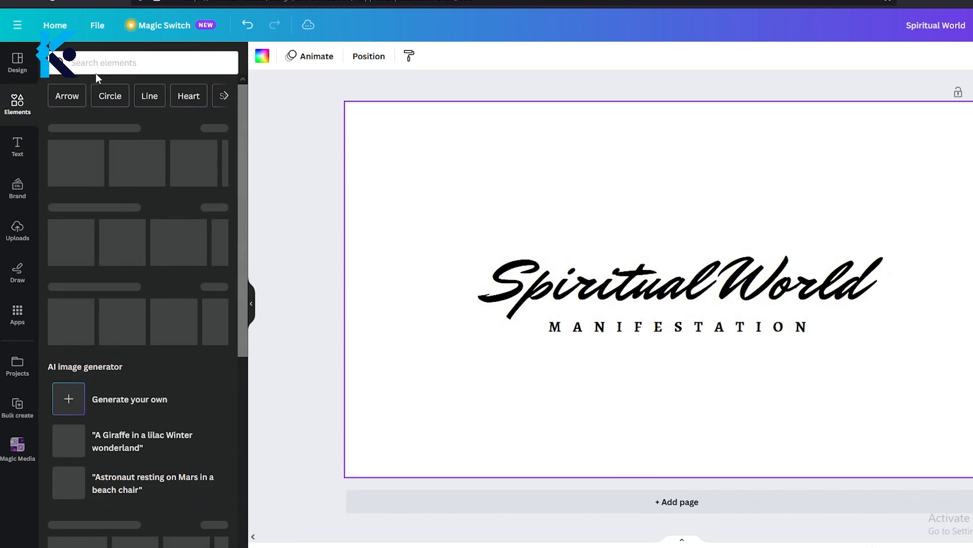
# - Search the elements library for "spiritual" and limit the results to photos
pyautogui.click(99, 63)
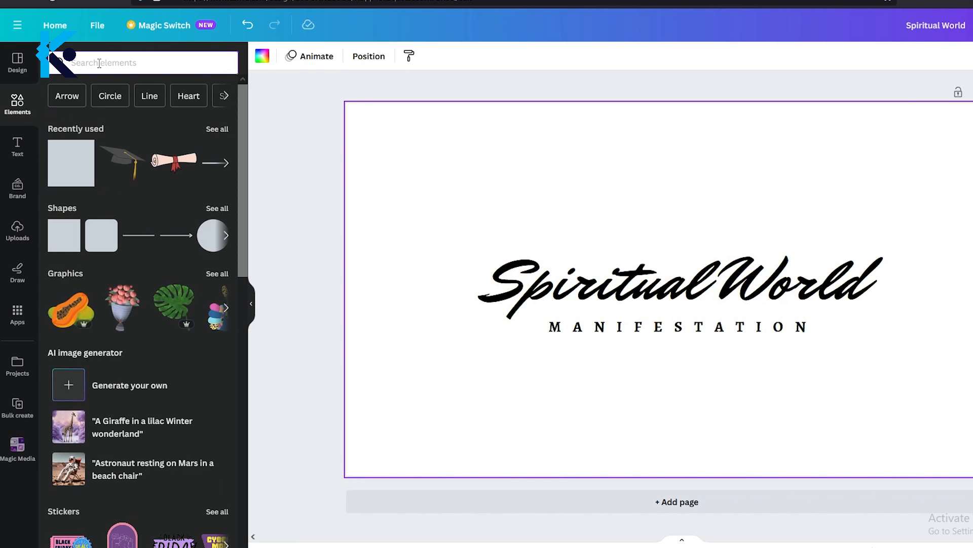
pyautogui.write('spiritual')
pyautogui.press('Return')
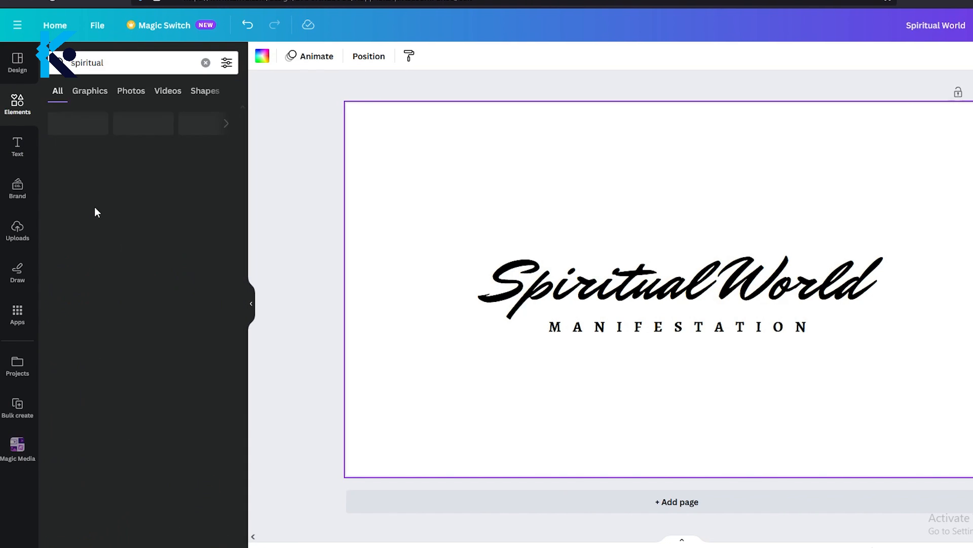
pyautogui.click(131, 91)
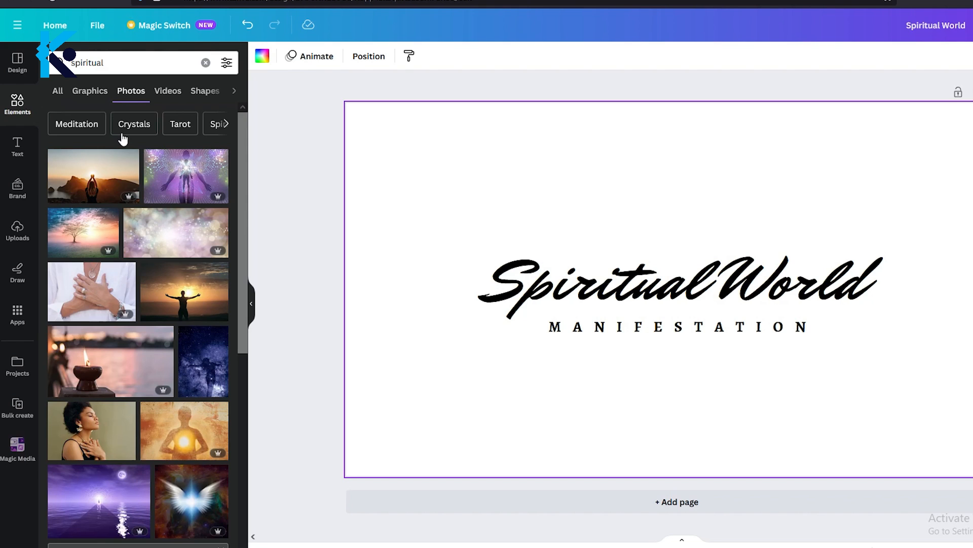
# - Add the photo of the glowing woman with multiple exposures and enlarge it to cover the whole banner behind the text
pyautogui.scroll(-5, 124, 253)
pyautogui.click(101, 341)
pyautogui.moveTo(452, 287); pyautogui.dragTo(344, 267)
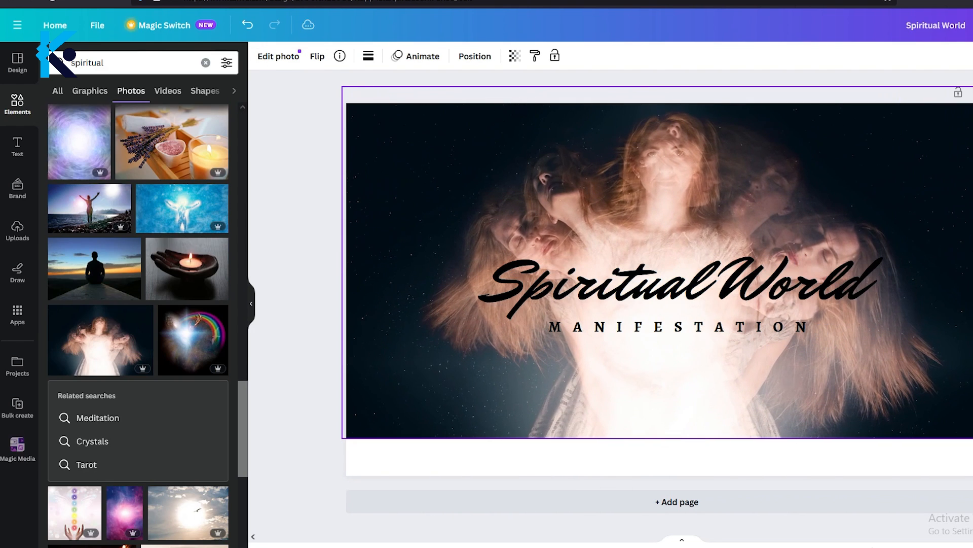
pyautogui.moveTo(677, 437); pyautogui.dragTo(678, 480)
# - Change the text colour of the heading and the subtitle together to dark grey
pyautogui.click(677, 326)
pyautogui.keyDown('shift'); pyautogui.click(677, 284); pyautogui.keyUp('shift')
pyautogui.click(430, 55)
pyautogui.click(124, 258)
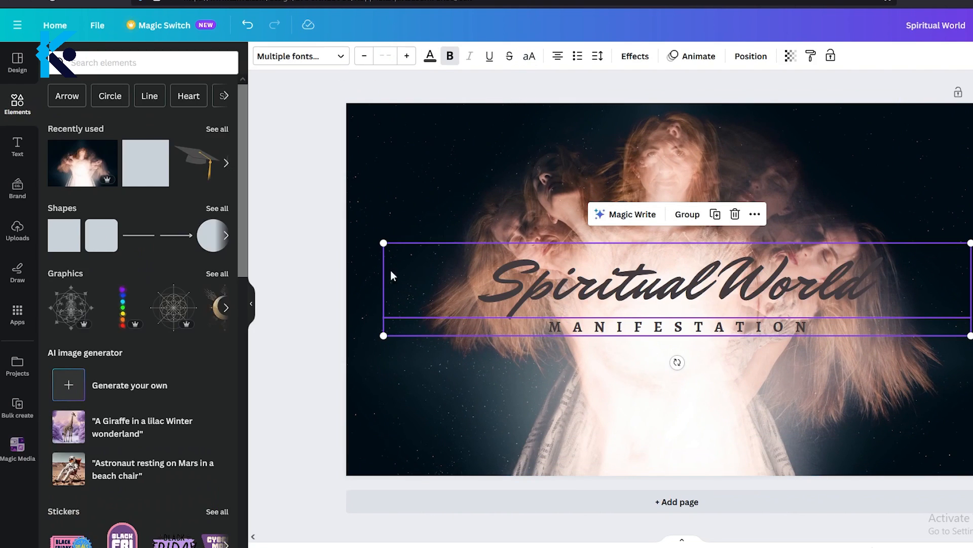
# - Place a pale peach rectangle behind both text lines and set its transparency to 56
pyautogui.moveTo(64, 235); pyautogui.dragTo(897, 298)
pyautogui.click(850, 56)
pyautogui.moveTo(850, 102); pyautogui.dragTo(803, 102)
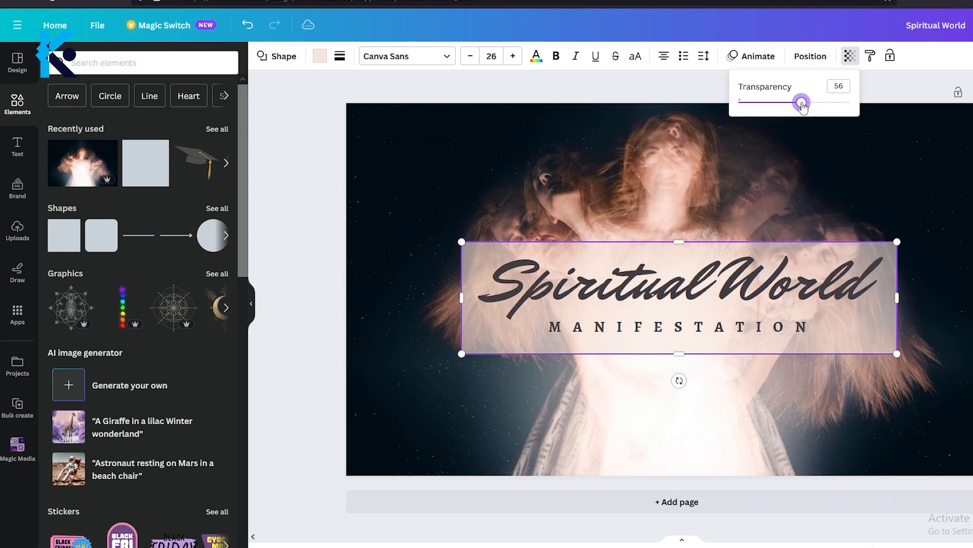
pyautogui.press('Escape')
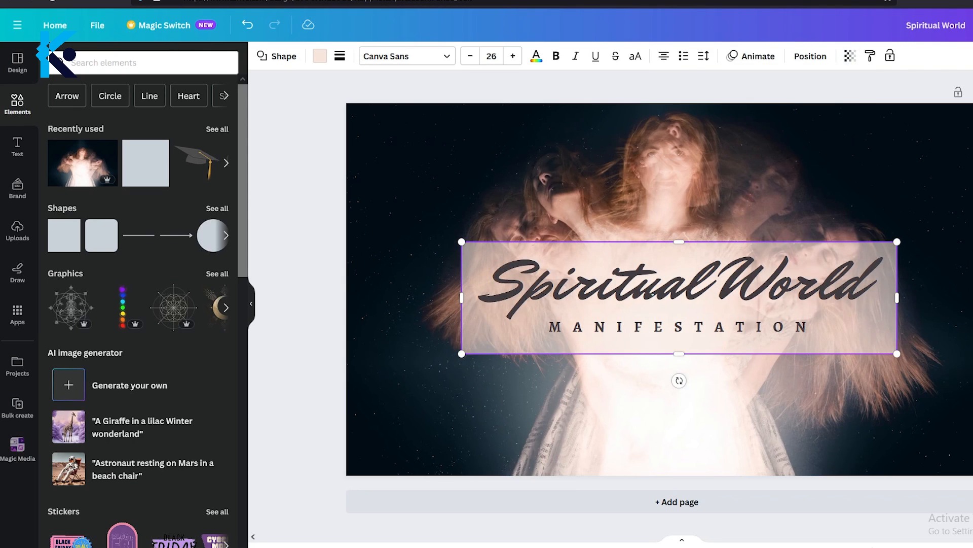
pyautogui.press('Escape')
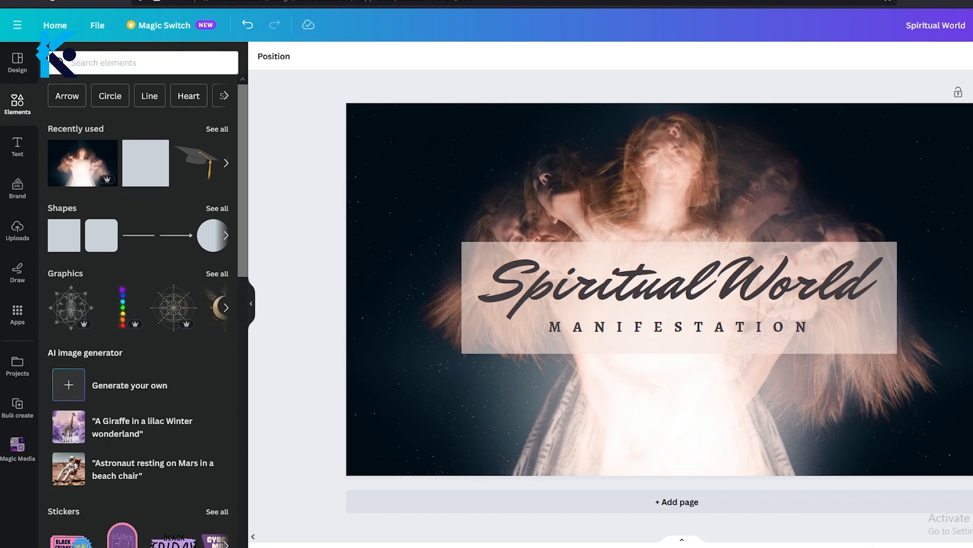
# - Open the download options for the finished banner
pyautogui.click(972, 25)
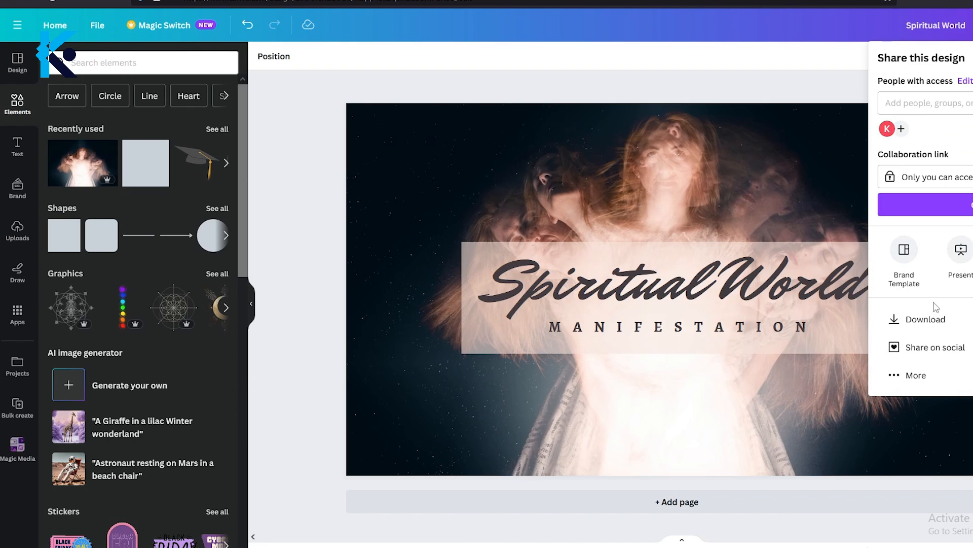
pyautogui.click(926, 319)
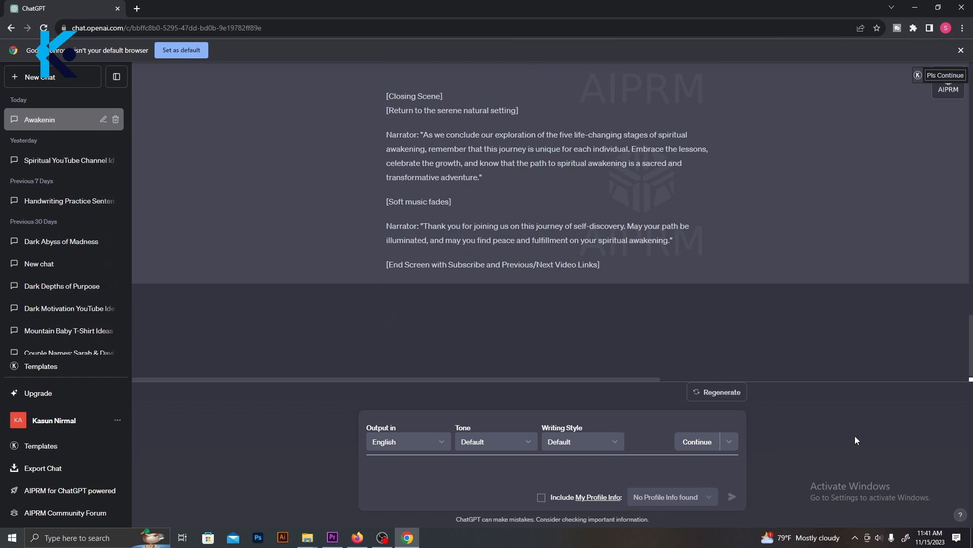
pyautogui.scroll(5, 764, 288)
pyautogui.scroll(2, 564, 287)
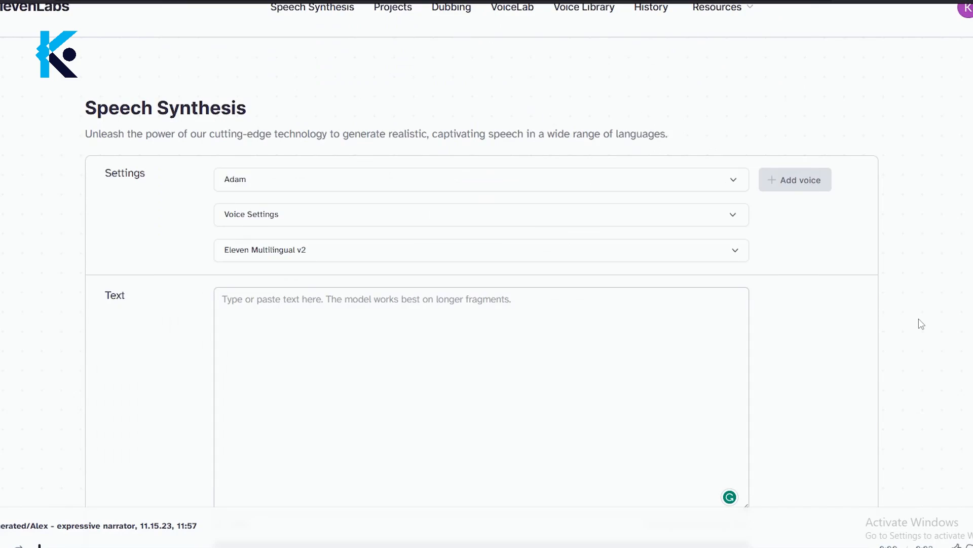
# - Switch to ElevenLabs Speech Synthesis and choose the premade voice Matthew
pyautogui.scroll(-1, 921, 324)
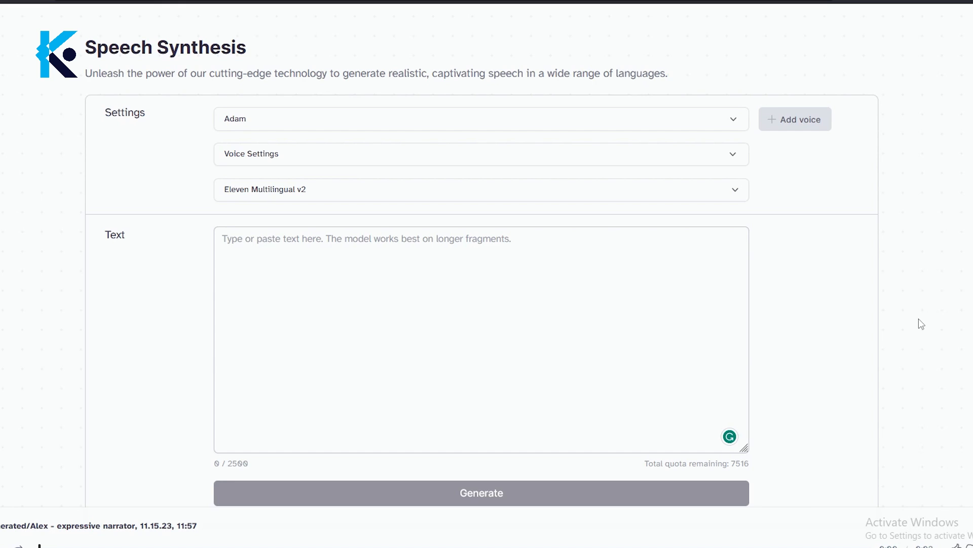
pyautogui.click(482, 119)
pyautogui.scroll(-1, 289, 319)
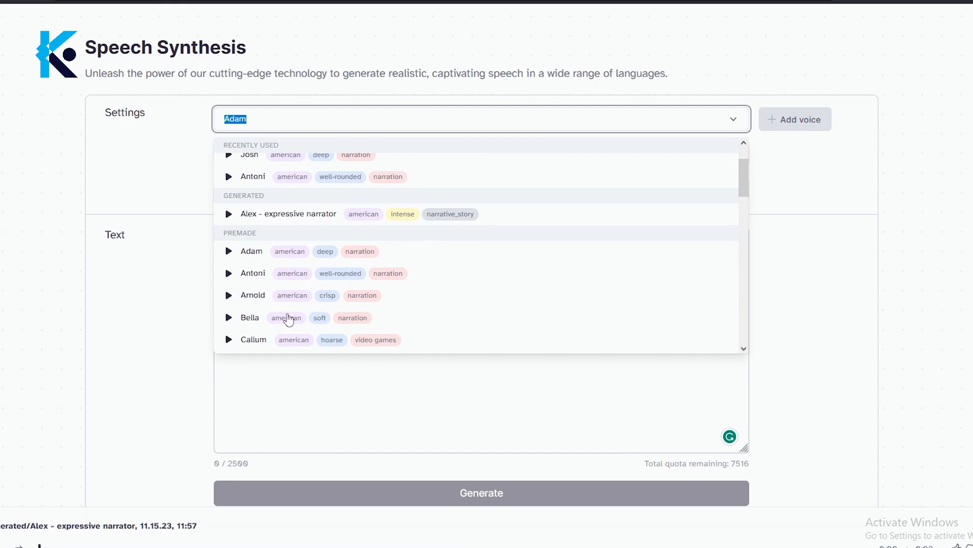
pyautogui.scroll(-3, 289, 320)
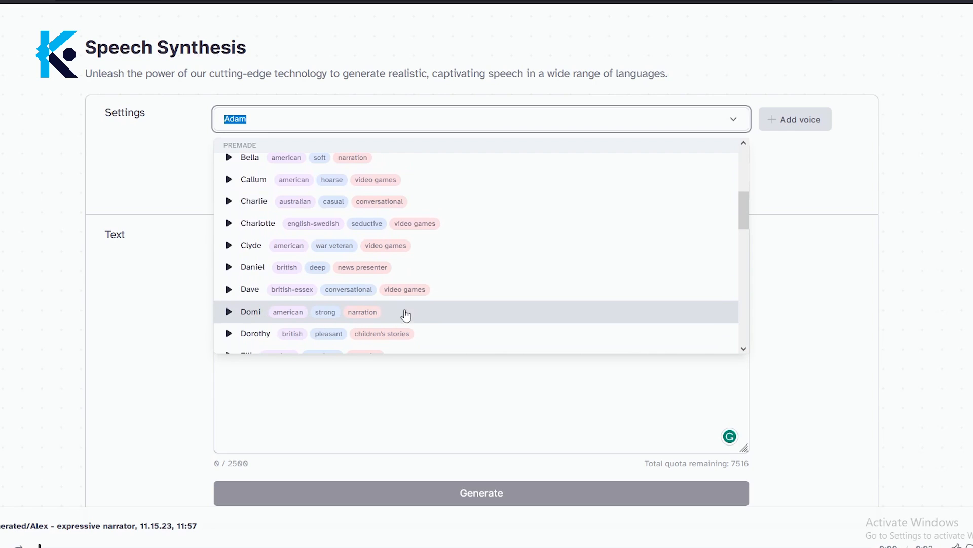
pyautogui.scroll(-1, 427, 308)
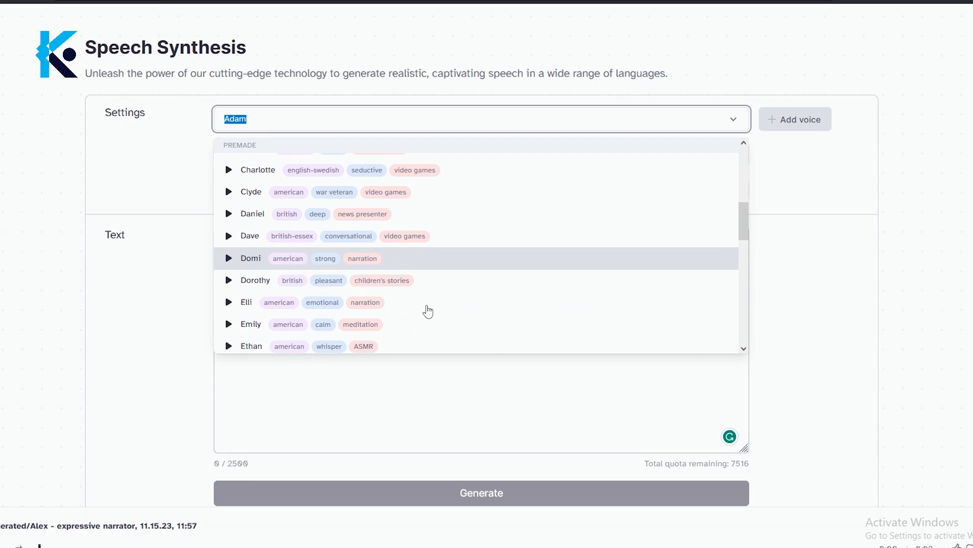
pyautogui.scroll(-2, 406, 305)
pyautogui.click(401, 302)
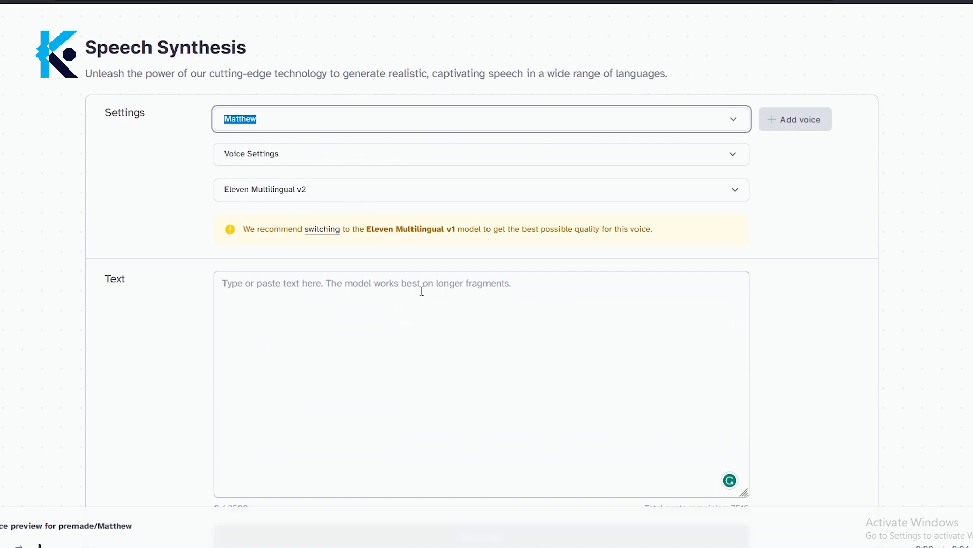
# - Change the speech model to Eleven Multilingual v1
pyautogui.click(663, 191)
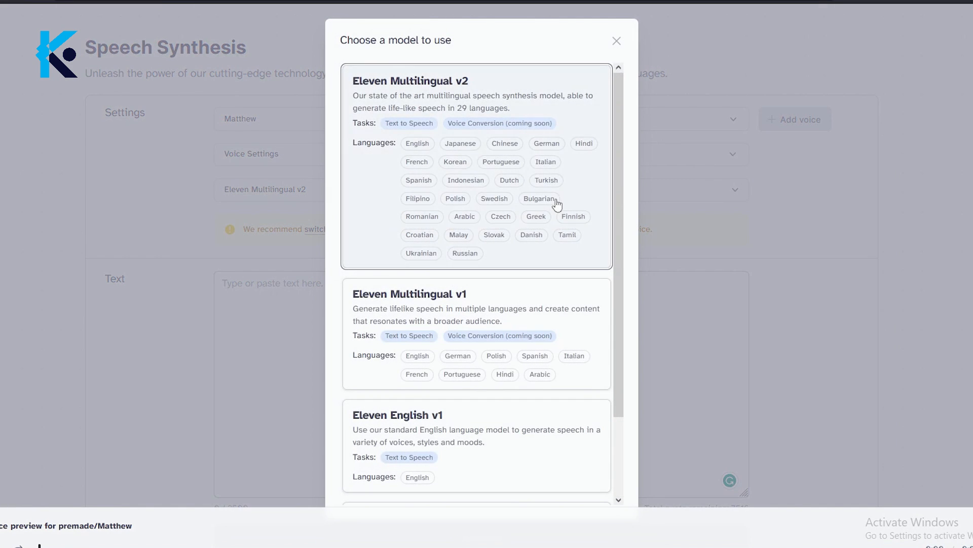
pyautogui.click(476, 294)
pyautogui.click(635, 300)
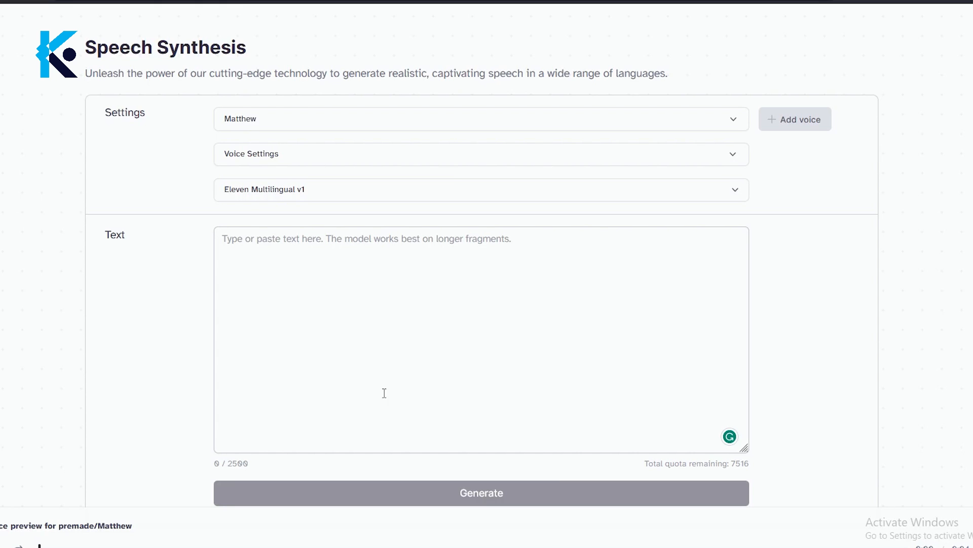
# - Paste the copied spiritual awakening introduction as the speech text and generate the voice-over
pyautogui.rightClick(419, 319)
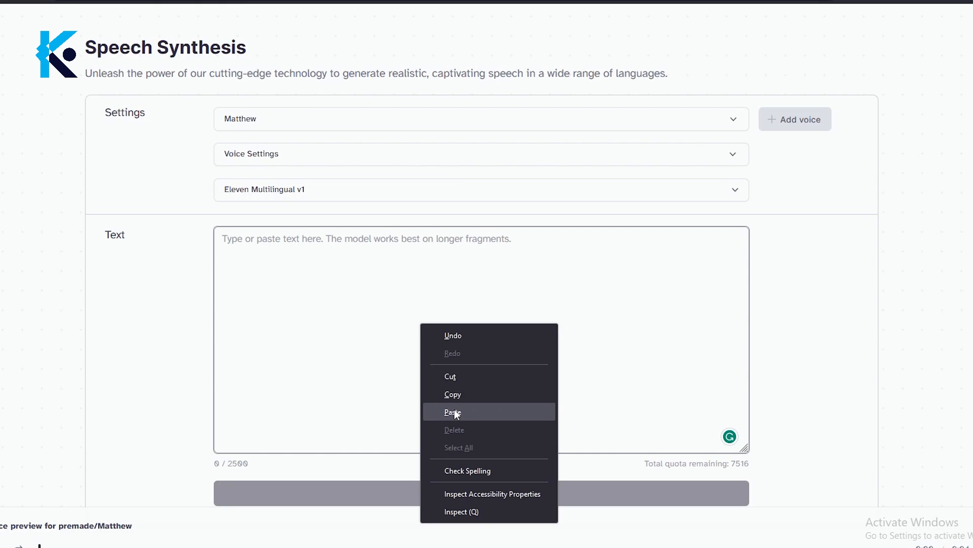
pyautogui.click(454, 409)
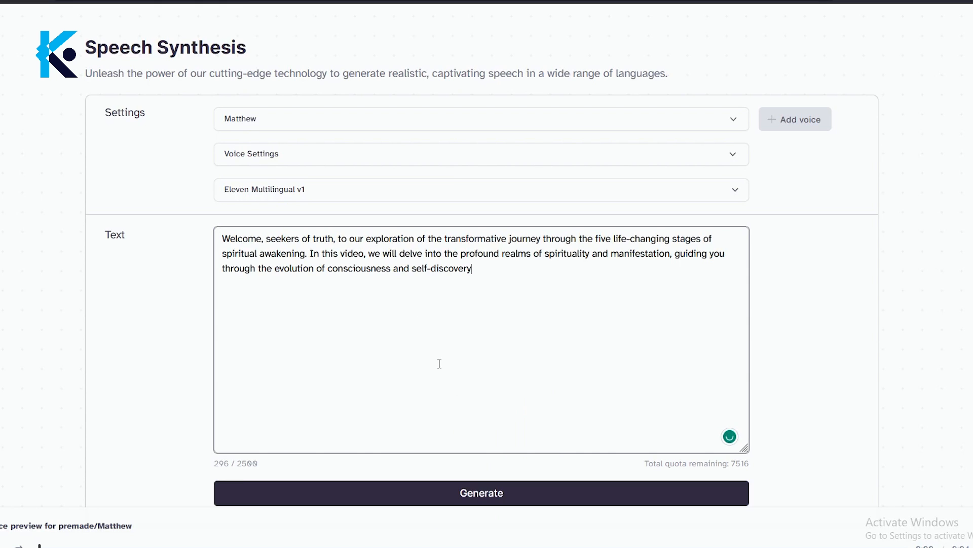
pyautogui.click(481, 493)
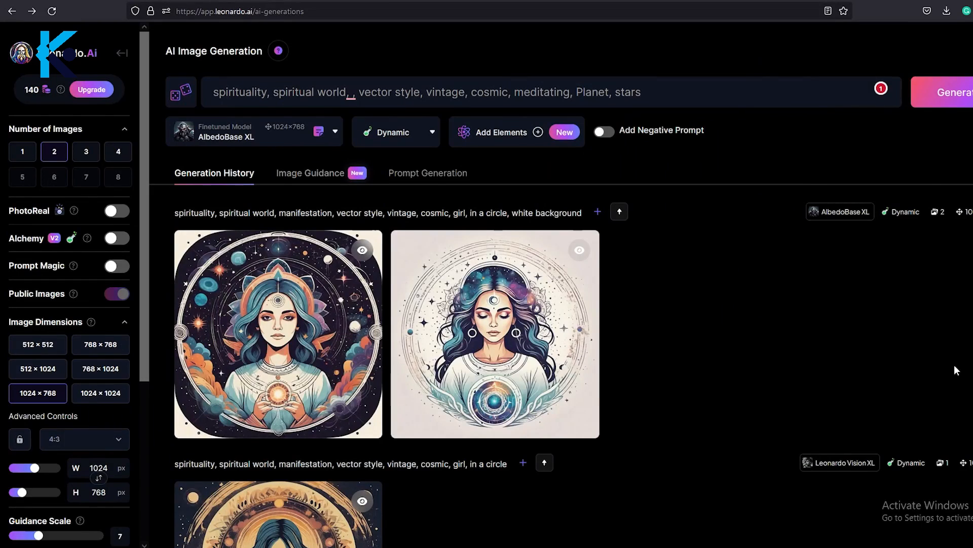
# - In Leonardo.Ai, generate four images from the prompt "spirituality, spiritual world, realistic, vintage, cosmic, Planet, stars, awakening energy"
pyautogui.click(116, 155)
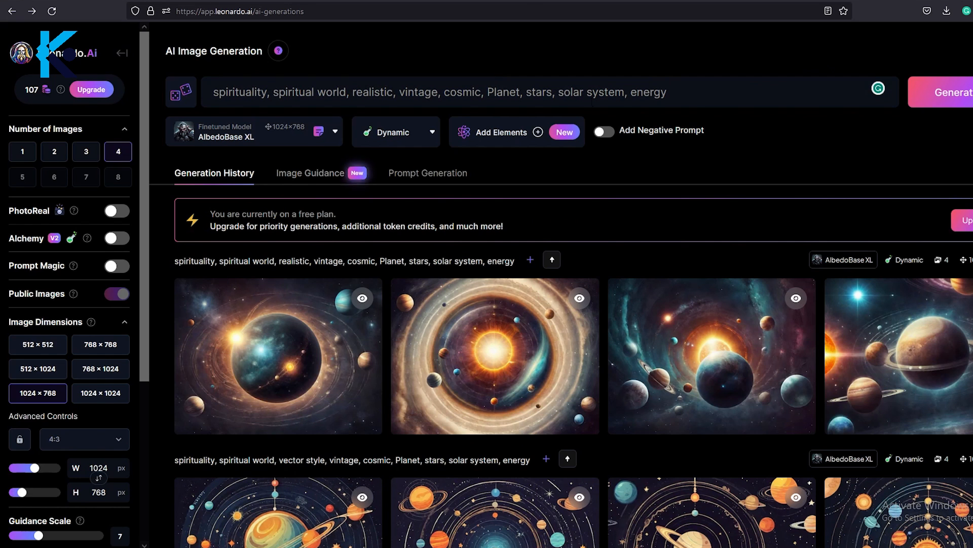
pyautogui.moveTo(559, 91); pyautogui.dragTo(628, 91)
pyautogui.write('awakening')
pyautogui.click(962, 103)
pyautogui.scroll(-2, 953, 111)
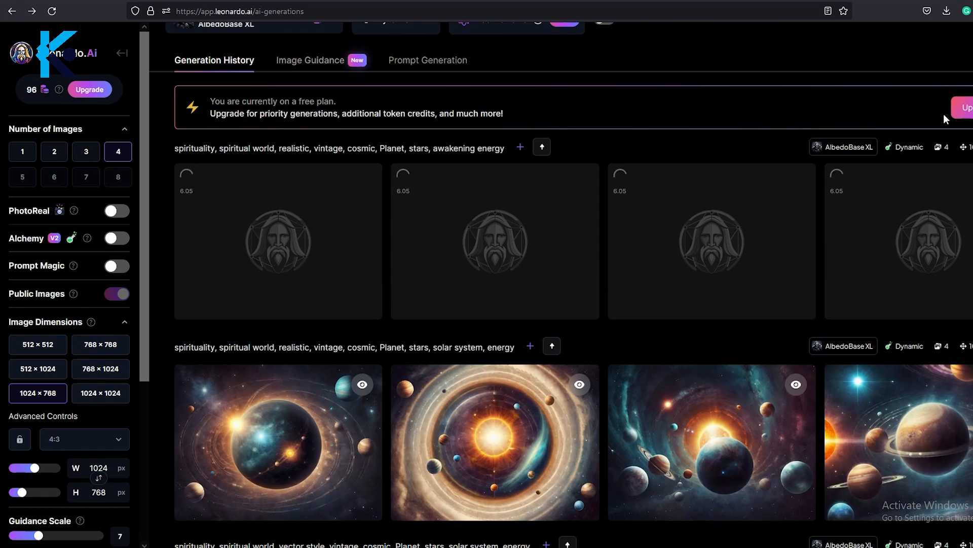
# - Change "awakening energy" in the image prompt to "meditating, energy" and generate another set of images
pyautogui.scroll(2, 944, 115)
pyautogui.doubleClick(585, 92)
pyautogui.write('meditating, energy')
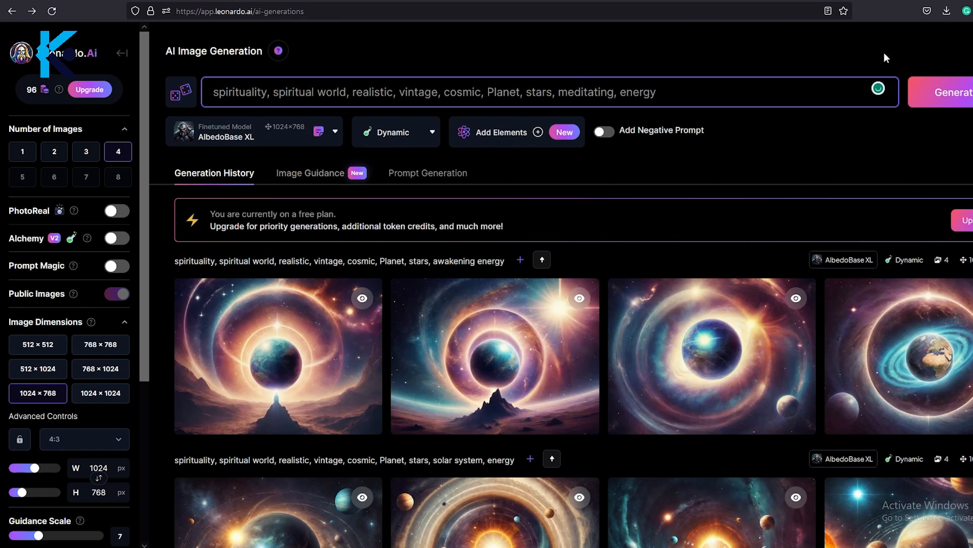
pyautogui.click(943, 93)
pyautogui.scroll(-2, 942, 169)
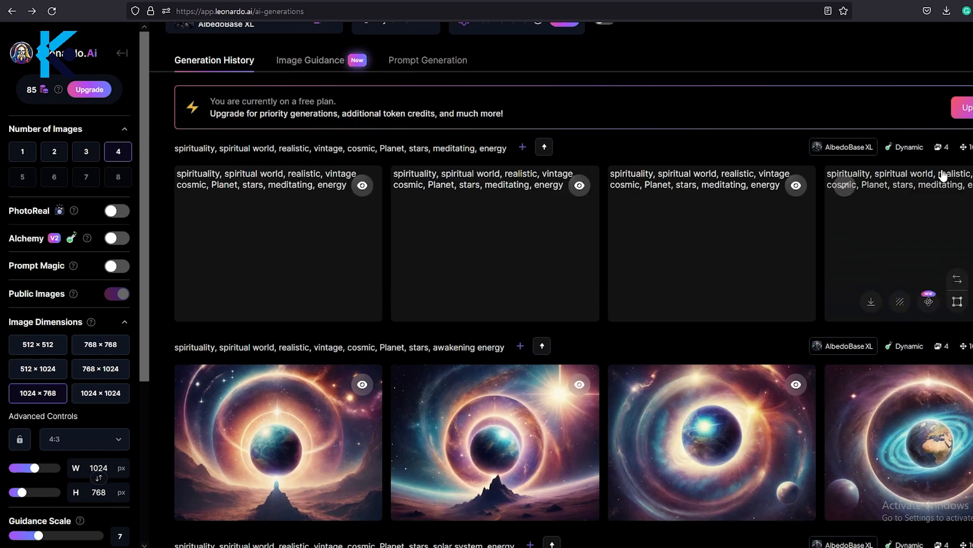
# - Append ", universe" to the image prompt and submit it for generation
pyautogui.scroll(2, 942, 171)
pyautogui.write(', universe')
pyautogui.press('Return')
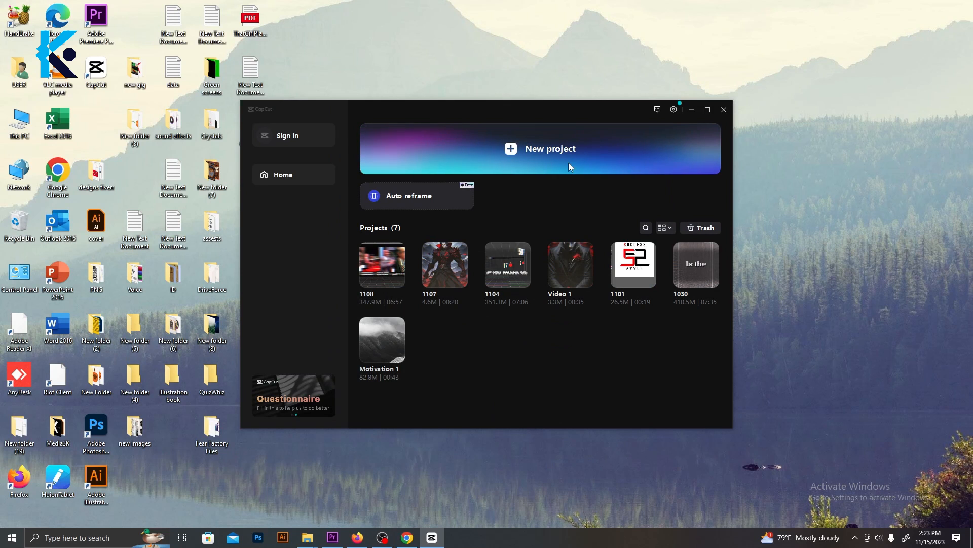
# - In CapCut, create a new project and set its aspect ratio to 16:9
pyautogui.click(570, 167)
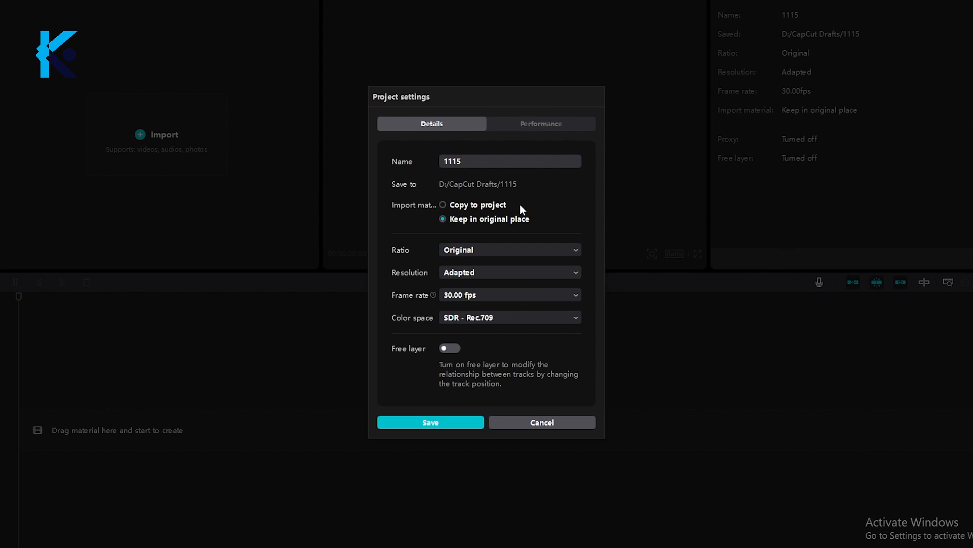
pyautogui.click(511, 258)
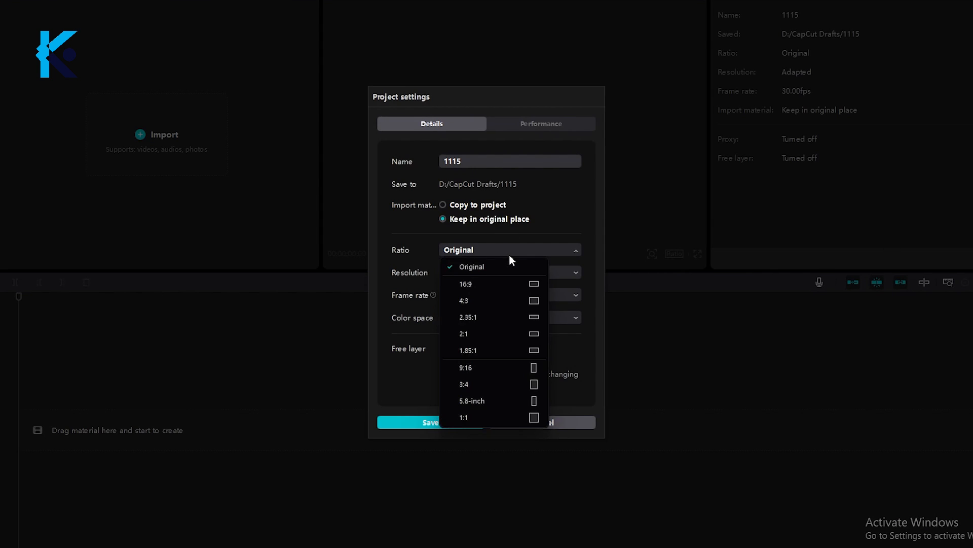
pyautogui.click(512, 282)
pyautogui.click(461, 425)
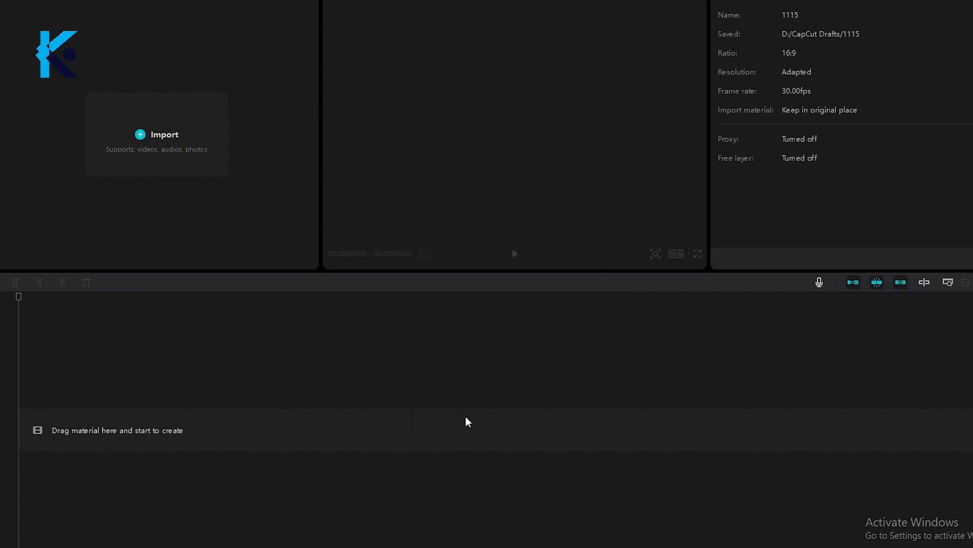
# - Import all the generated images and both voice-over files, and place the two voice-overs end to end from the timeline's start
pyautogui.click(156, 134)
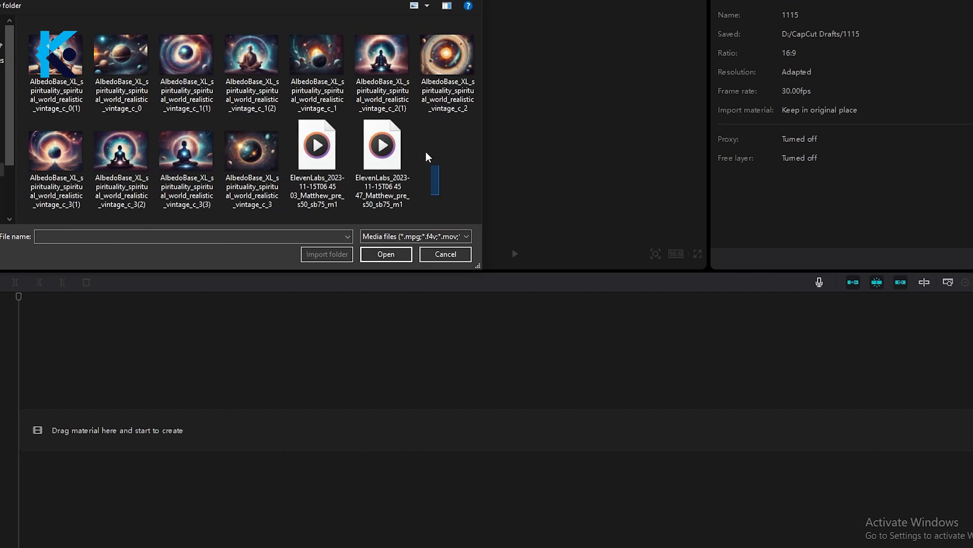
pyautogui.moveTo(438, 194); pyautogui.dragTo(74, 60)
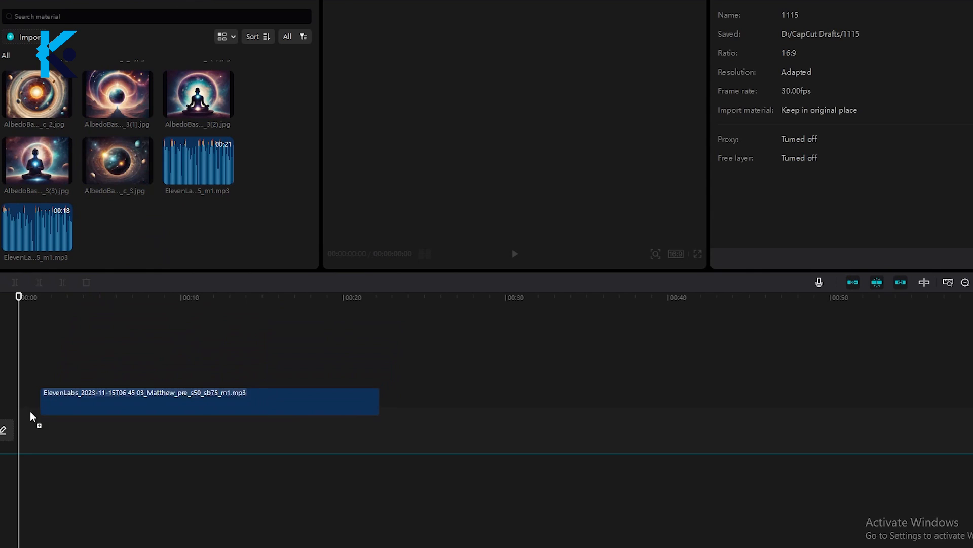
pyautogui.moveTo(31, 413); pyautogui.dragTo(61, 400)
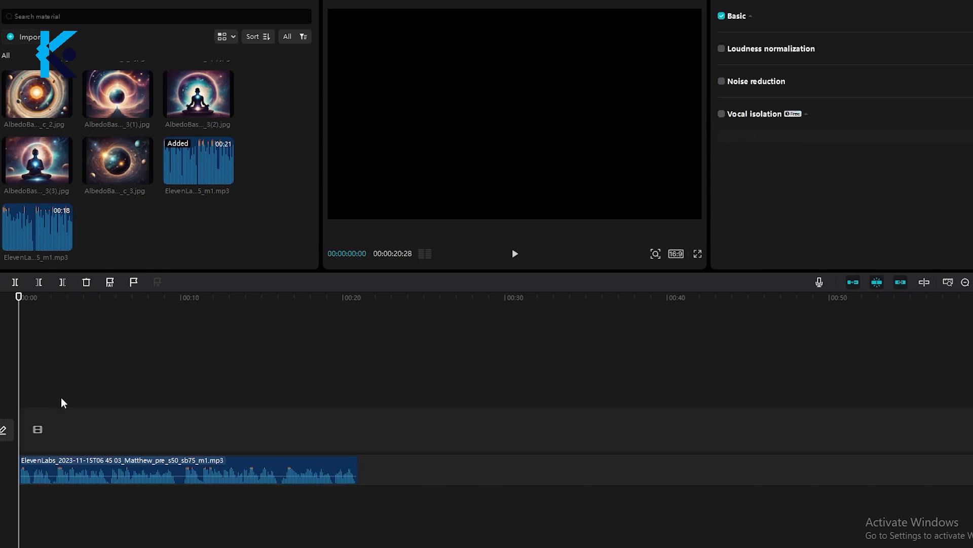
pyautogui.press('space')
pyautogui.moveTo(66, 243); pyautogui.dragTo(362, 472)
pyautogui.click(77, 299)
pyautogui.moveTo(77, 300); pyautogui.dragTo(21, 309)
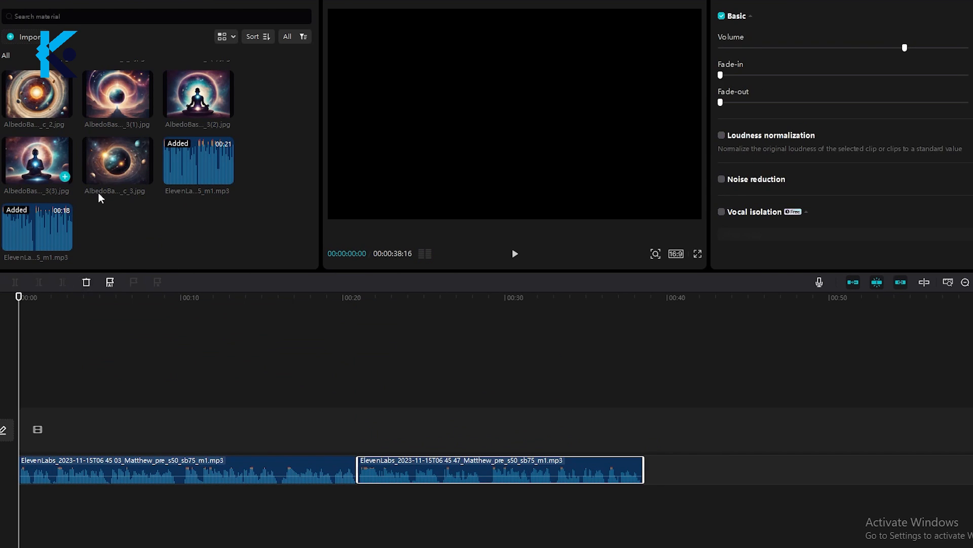
# - Place images c_0(1), c_0, c_2(1) and c_1 back to back on the video track, enlarging each to fill the frame
pyautogui.moveTo(76, 327); pyautogui.dragTo(19, 435)
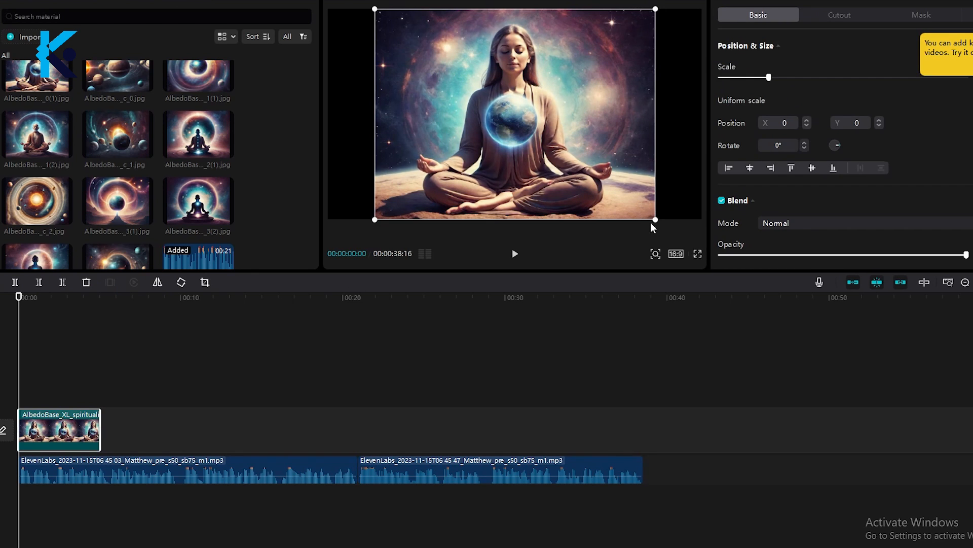
pyautogui.moveTo(654, 227); pyautogui.dragTo(627, 129)
pyautogui.moveTo(656, 219); pyautogui.dragTo(702, 253)
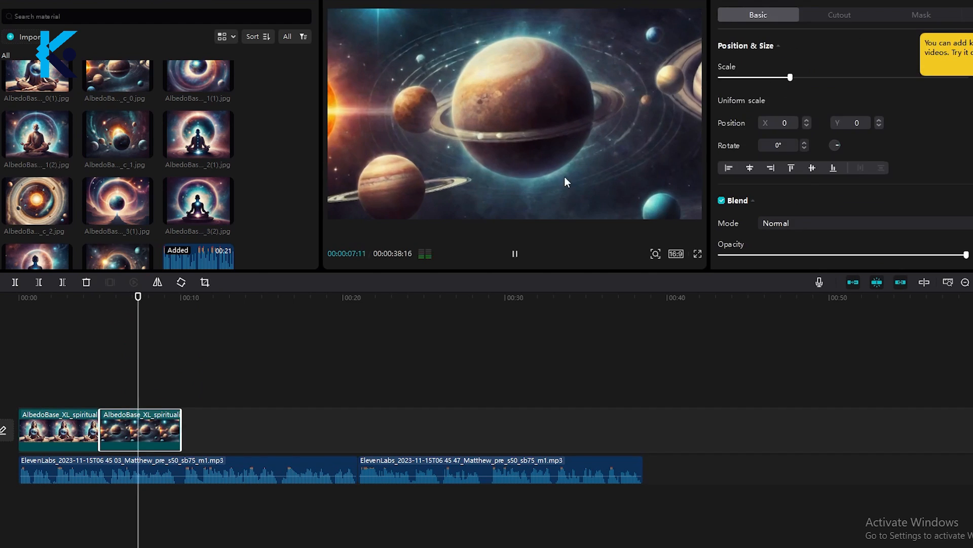
pyautogui.moveTo(199, 134); pyautogui.dragTo(221, 428)
pyautogui.moveTo(656, 219); pyautogui.dragTo(702, 253)
pyautogui.scroll(1, 118, 152)
pyautogui.moveTo(117, 152); pyautogui.dragTo(264, 427)
pyautogui.press('space')
pyautogui.moveTo(374, 219); pyautogui.dragTo(328, 253)
# - Delete the misplaced duplicate planet image and use image c_3 as the fifth clip, enlarged to fill the frame
pyautogui.moveTo(118, 158); pyautogui.dragTo(378, 439)
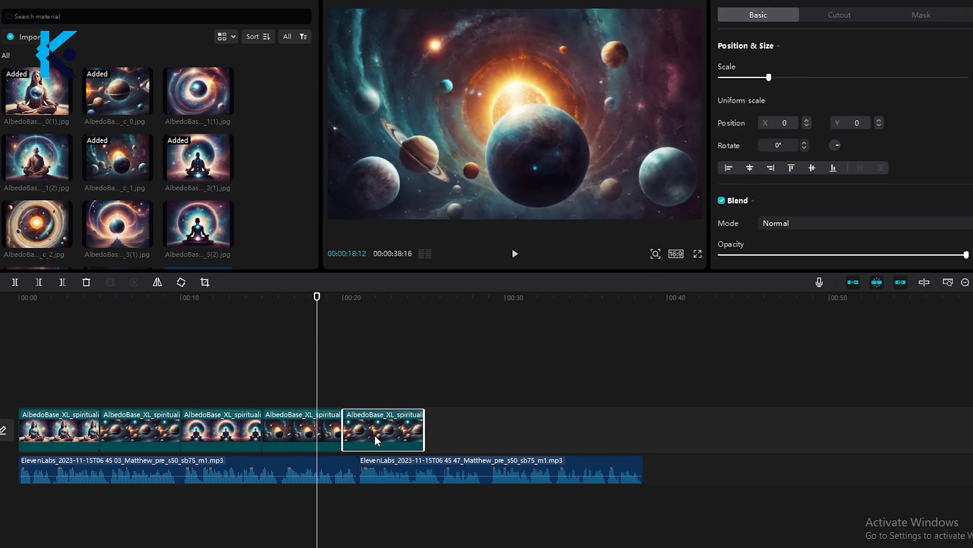
pyautogui.press('Delete')
pyautogui.scroll(-2, 189, 200)
pyautogui.moveTo(118, 183); pyautogui.dragTo(383, 429)
pyautogui.click(353, 298)
pyautogui.moveTo(656, 219); pyautogui.dragTo(702, 252)
# - Append images c_3(3), c_3(1) and c_2, enlarge them to fill the frame, and trim the last one to the voice-over's end
pyautogui.moveTo(37, 184); pyautogui.dragTo(464, 429)
pyautogui.press('space')
pyautogui.moveTo(656, 219); pyautogui.dragTo(701, 253)
pyautogui.moveTo(117, 117); pyautogui.dragTo(507, 431)
pyautogui.moveTo(656, 219); pyautogui.dragTo(702, 252)
pyautogui.moveTo(37, 117); pyautogui.dragTo(588, 428)
pyautogui.moveTo(667, 429); pyautogui.dragTo(644, 428)
pyautogui.moveTo(656, 219); pyautogui.dragTo(702, 252)
# - Add transitions at the first two image cuts, using Shutter between the second and third images
pyautogui.moveTo(595, 297); pyautogui.dragTo(75, 334)
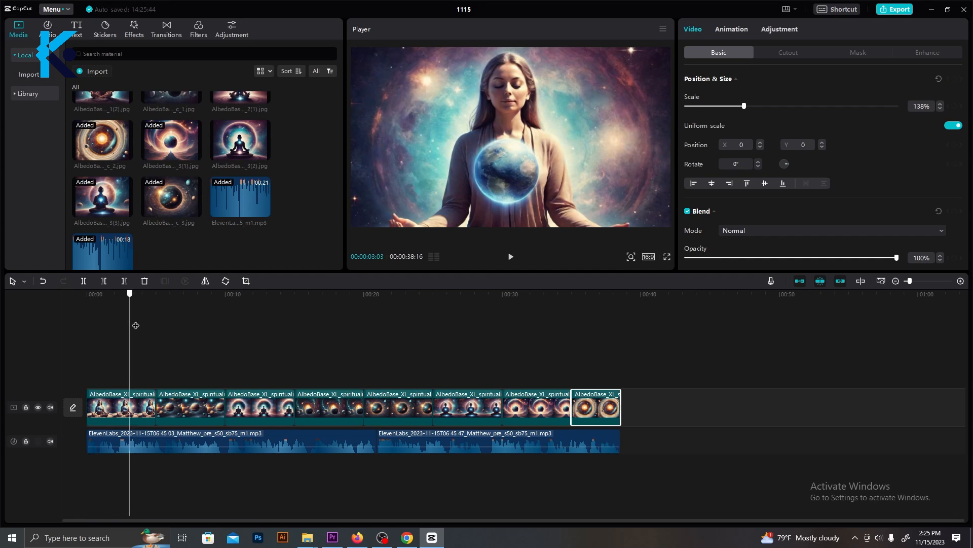
pyautogui.click(173, 34)
pyautogui.click(38, 146)
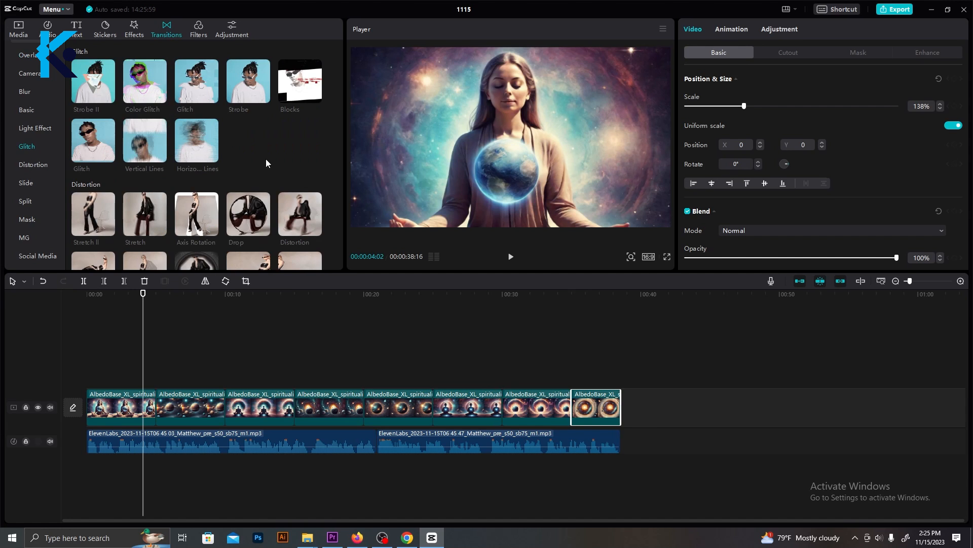
pyautogui.scroll(-3, 265, 159)
pyautogui.moveTo(152, 148); pyautogui.dragTo(154, 409)
pyautogui.click(550, 298)
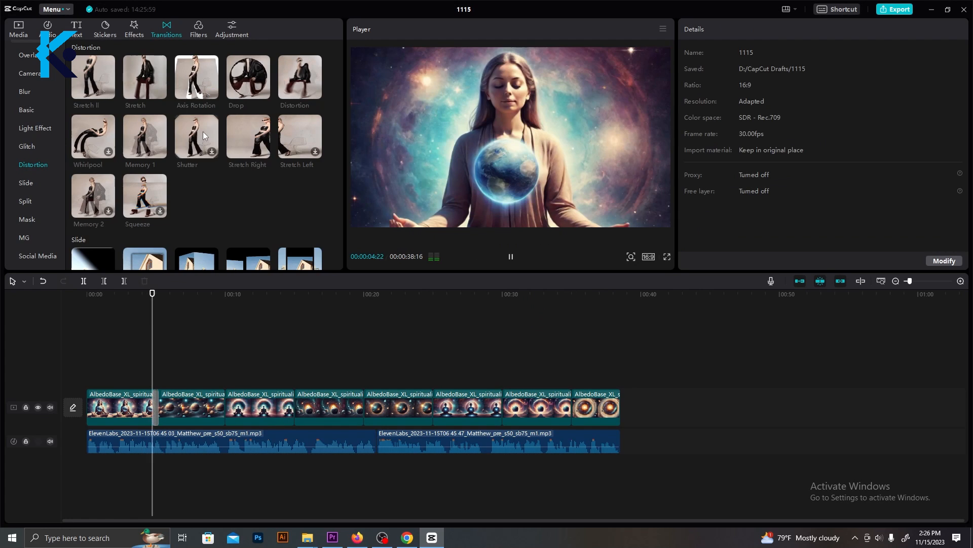
pyautogui.moveTo(205, 135); pyautogui.dragTo(225, 407)
# - Add transitions at the remaining image cuts, using Stretch Right between the last two images
pyautogui.scroll(5, 235, 207)
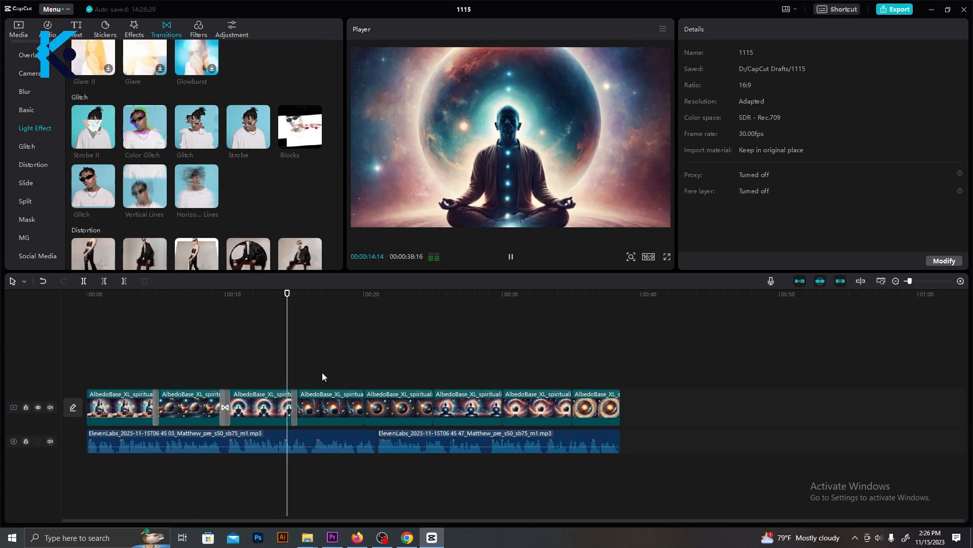
pyautogui.scroll(-2, 248, 178)
pyautogui.moveTo(248, 168); pyautogui.dragTo(362, 410)
pyautogui.moveTo(505, 404); pyautogui.dragTo(503, 407)
pyautogui.scroll(-2, 203, 168)
pyautogui.moveTo(248, 136); pyautogui.dragTo(571, 407)
# - Apply the Spectrum Scanning video effect to the first image
pyautogui.click(90, 295)
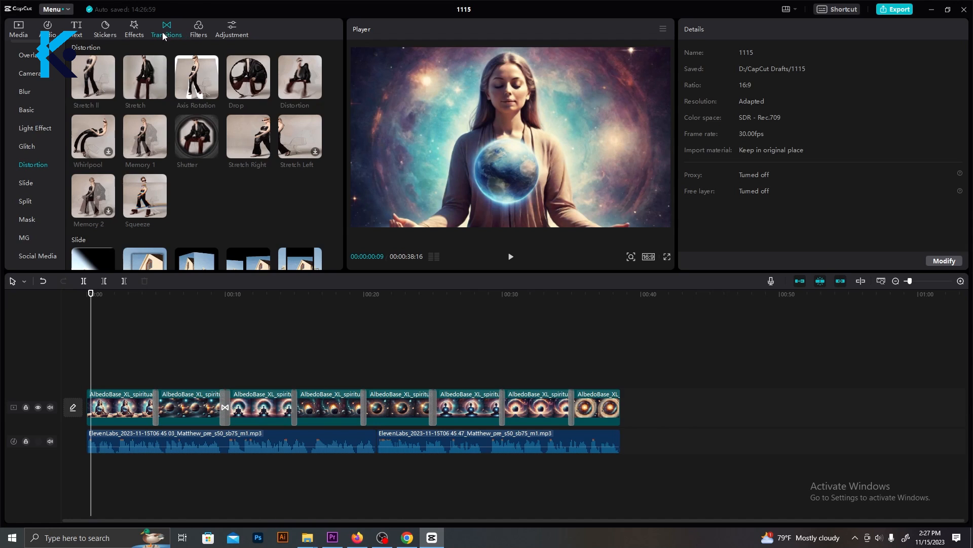
pyautogui.click(134, 30)
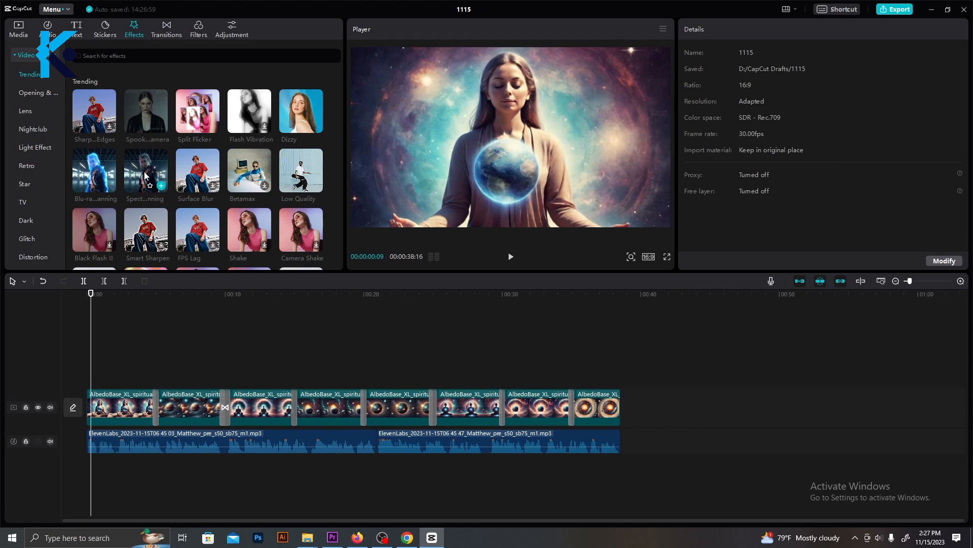
pyautogui.moveTo(145, 176); pyautogui.dragTo(117, 406)
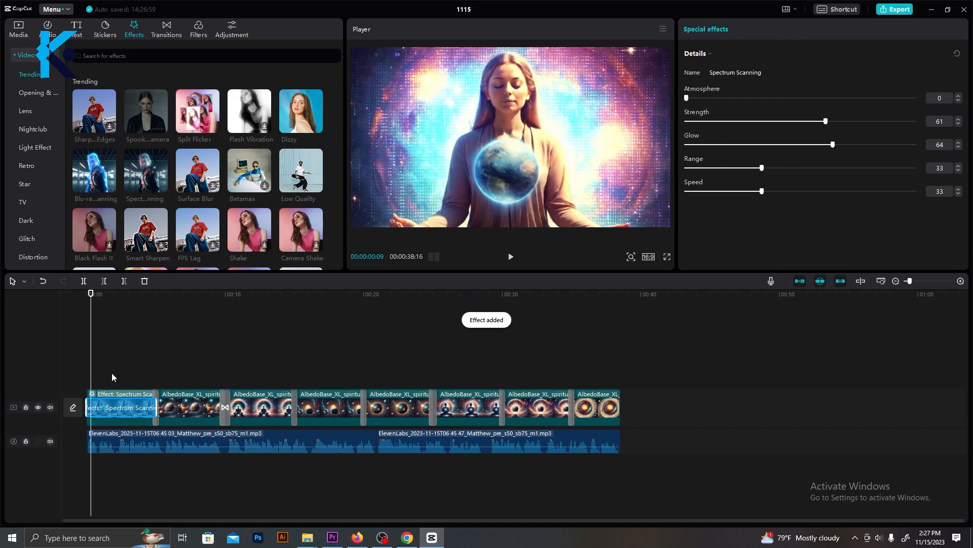
# - Try the Low Quality and Rebound Swing effects on the second image, undoing each one
pyautogui.moveTo(300, 170); pyautogui.dragTo(188, 410)
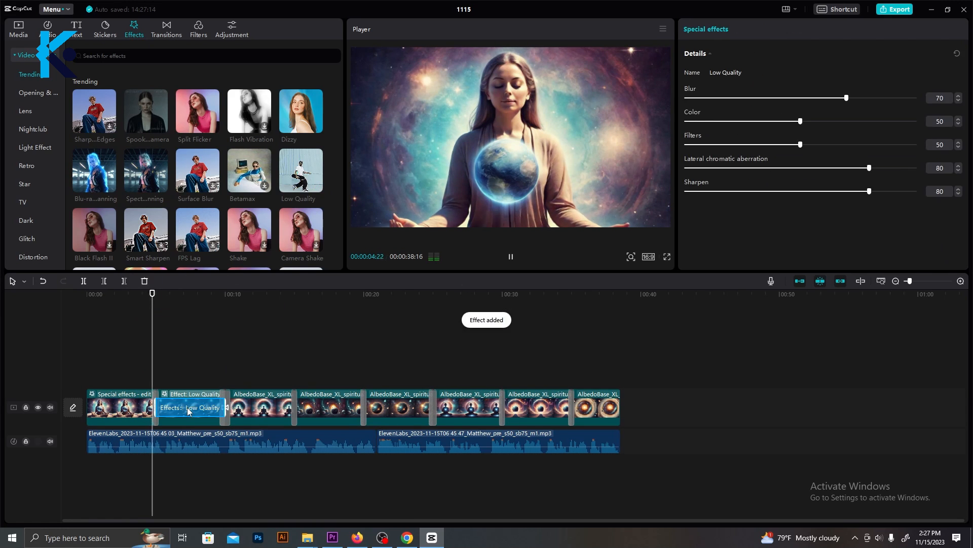
pyautogui.hotkey('ctrl', 'z')
pyautogui.scroll(-1, 231, 185)
pyautogui.moveTo(249, 242); pyautogui.dragTo(185, 405)
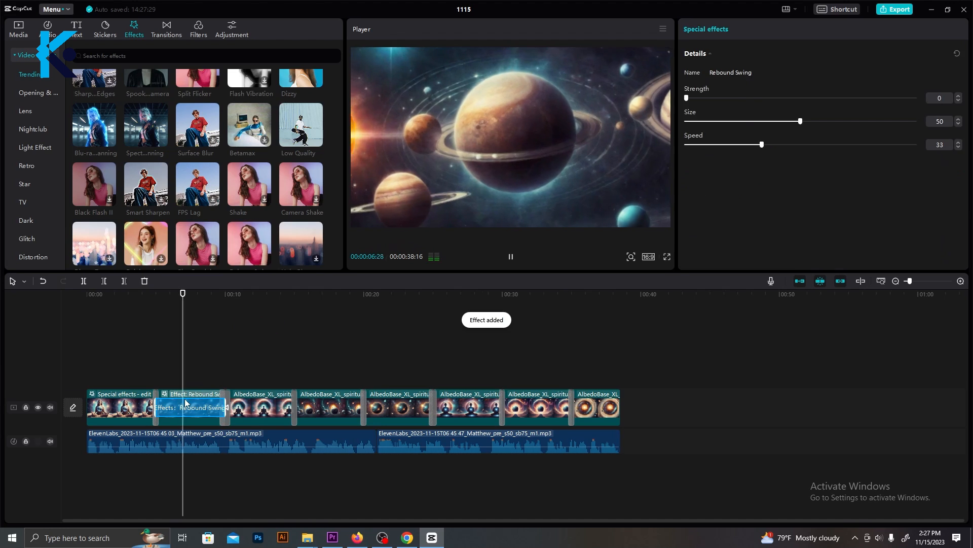
pyautogui.hotkey('ctrl', 'z')
# - Try the Gleam effect on the third image and undo it
pyautogui.scroll(-2, 250, 223)
pyautogui.scroll(-1, 250, 223)
pyautogui.moveTo(146, 225); pyautogui.dragTo(223, 403)
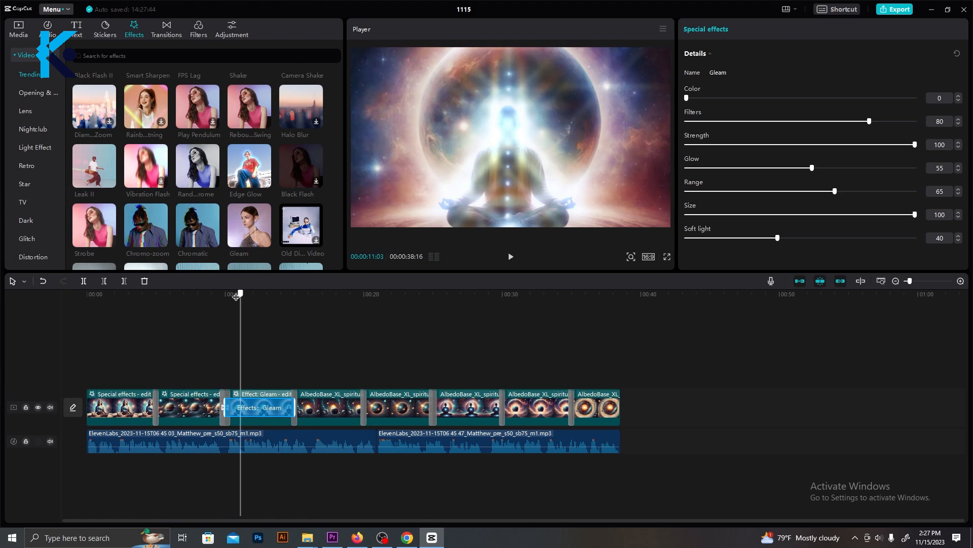
pyautogui.click(230, 297)
pyautogui.hotkey('ctrl', 'z')
# - Apply the By the Fireplace effect to the third image and play the video from just before it
pyautogui.scroll(-1, 155, 226)
pyautogui.scroll(-2, 154, 229)
pyautogui.moveTo(146, 207); pyautogui.dragTo(258, 405)
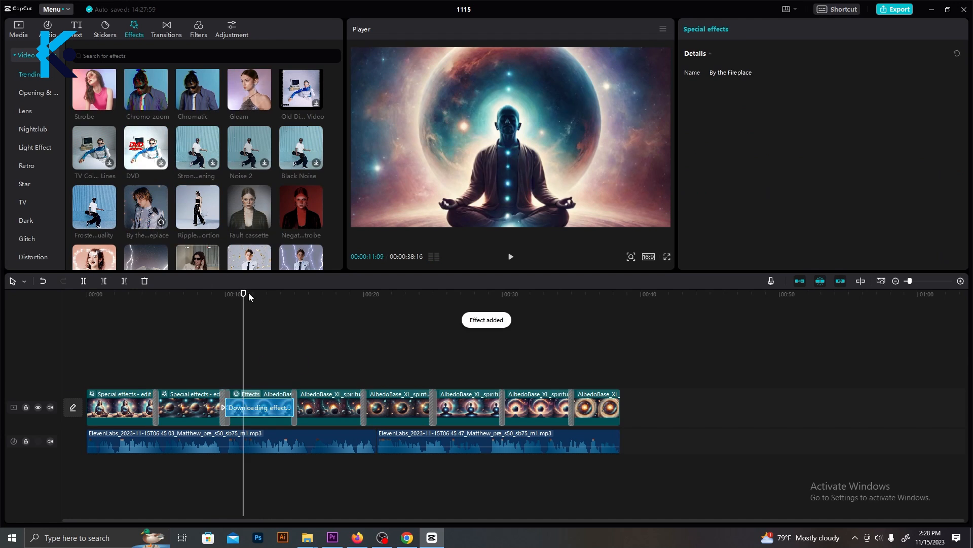
pyautogui.click(219, 296)
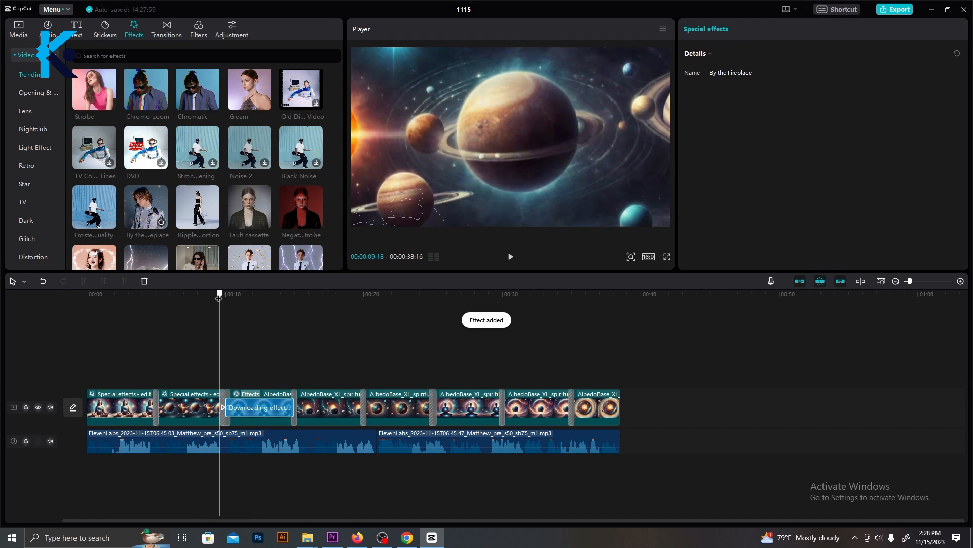
pyautogui.press('space')
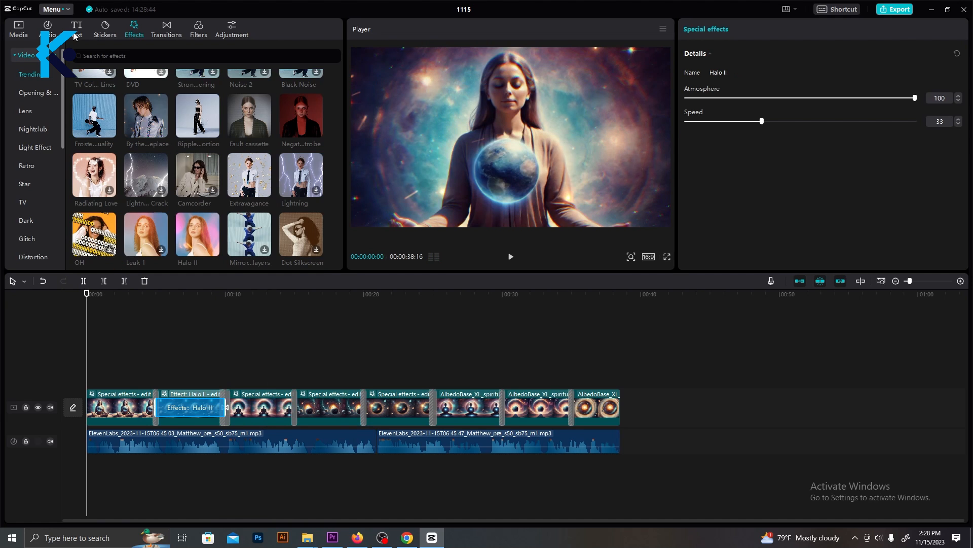
# - Generate automatic English captions from the voice-over
pyautogui.click(74, 36)
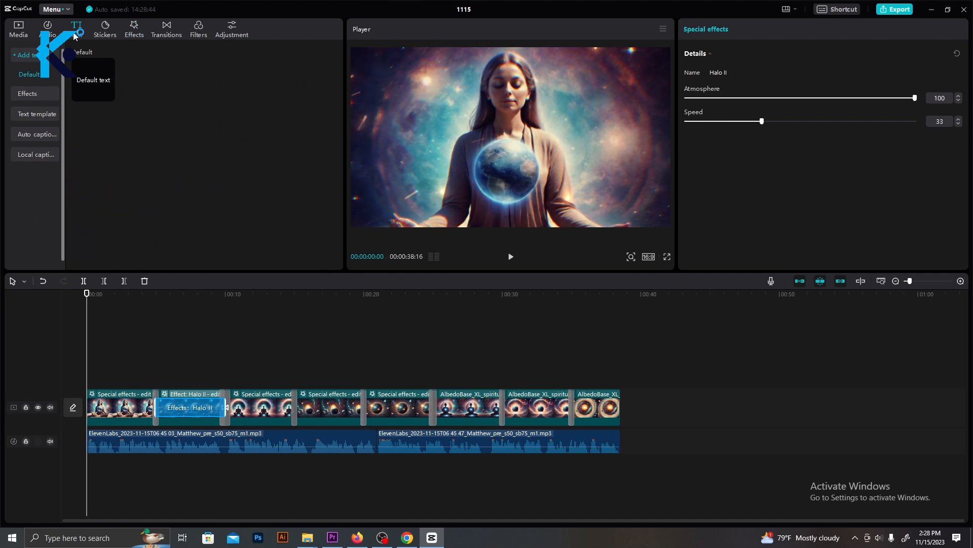
pyautogui.click(45, 134)
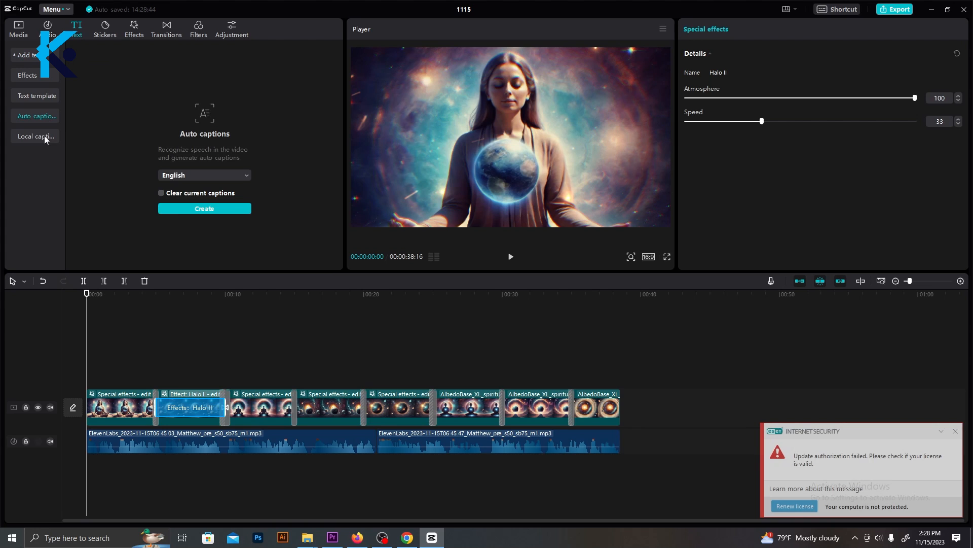
pyautogui.click(183, 214)
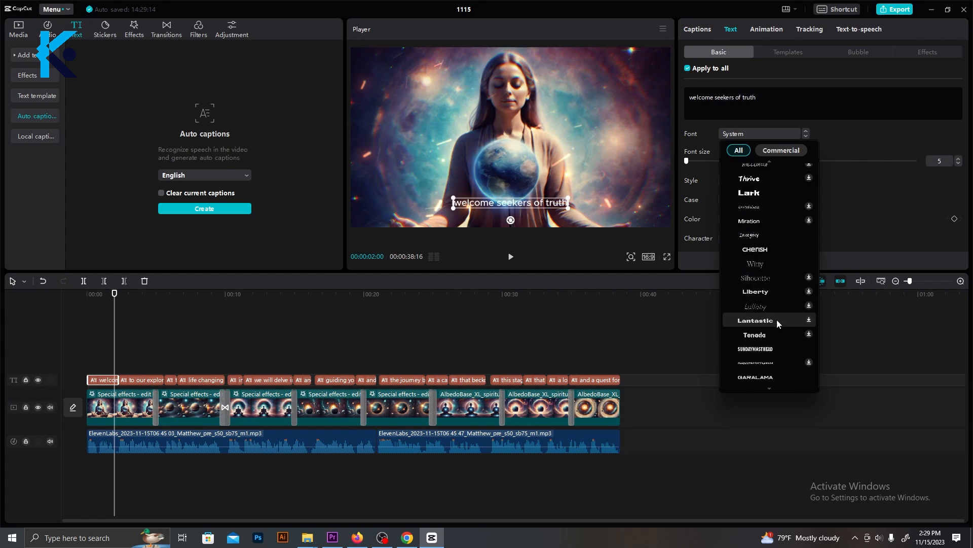
# - Set the font of all captions to Onest-Black and change their case to all capitals
pyautogui.scroll(-5, 777, 304)
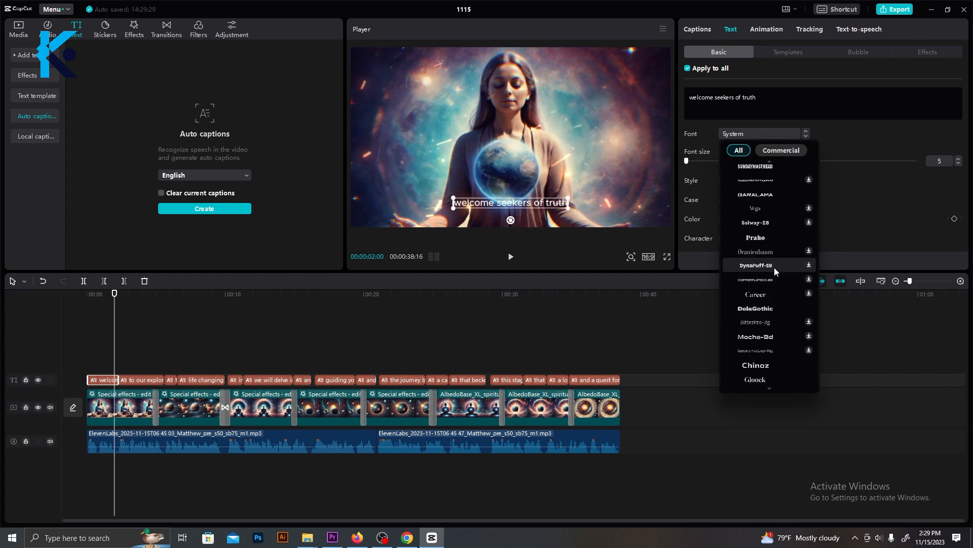
pyautogui.click(777, 272)
pyautogui.click(756, 373)
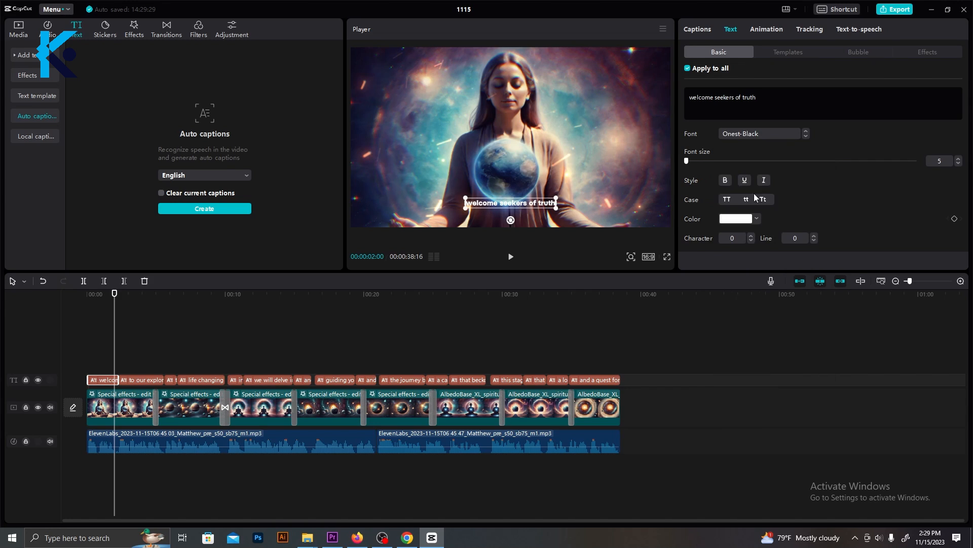
pyautogui.click(727, 200)
# - Compare several caption preset styles, apply the white text on dusty red background style, and play the video from the start
pyautogui.click(821, 179)
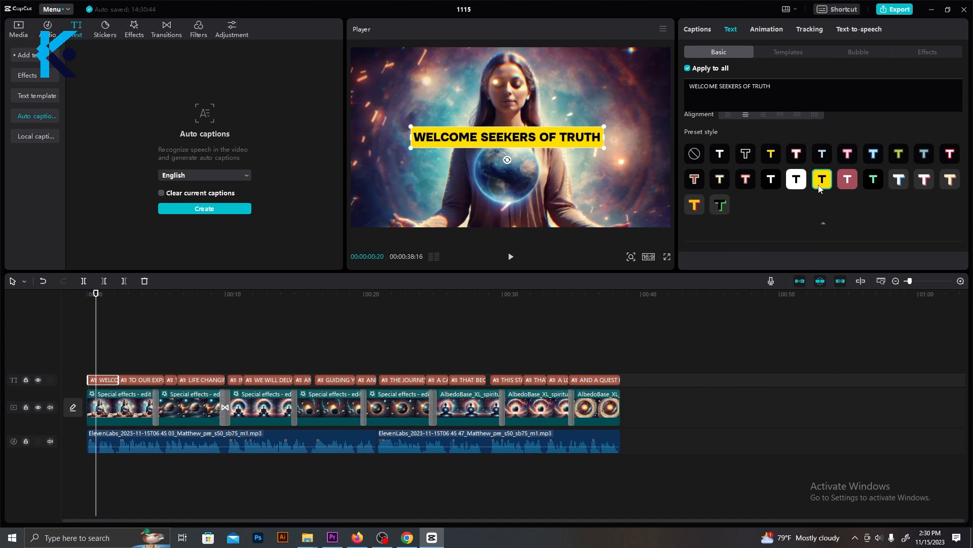
pyautogui.click(694, 204)
pyautogui.click(920, 180)
pyautogui.click(848, 179)
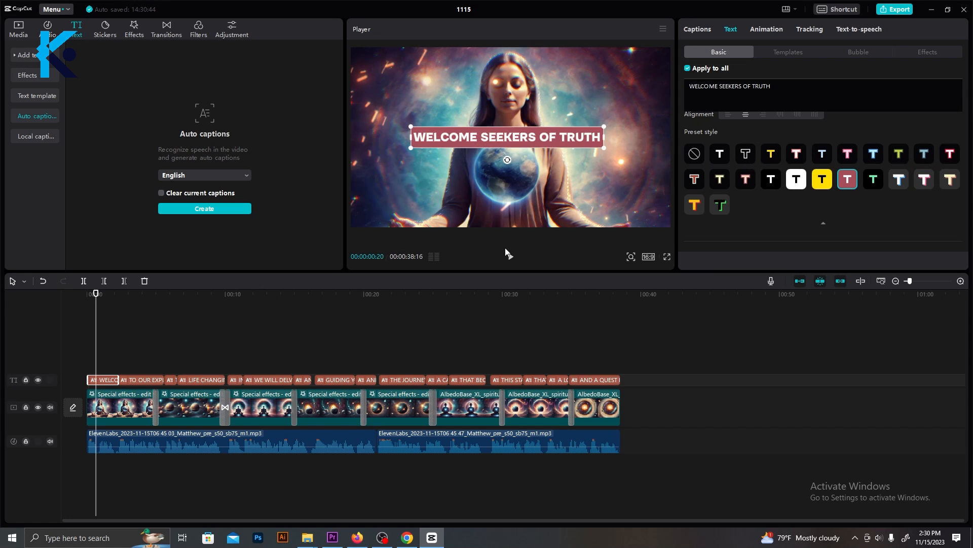
pyautogui.click(81, 293)
pyautogui.press('space')
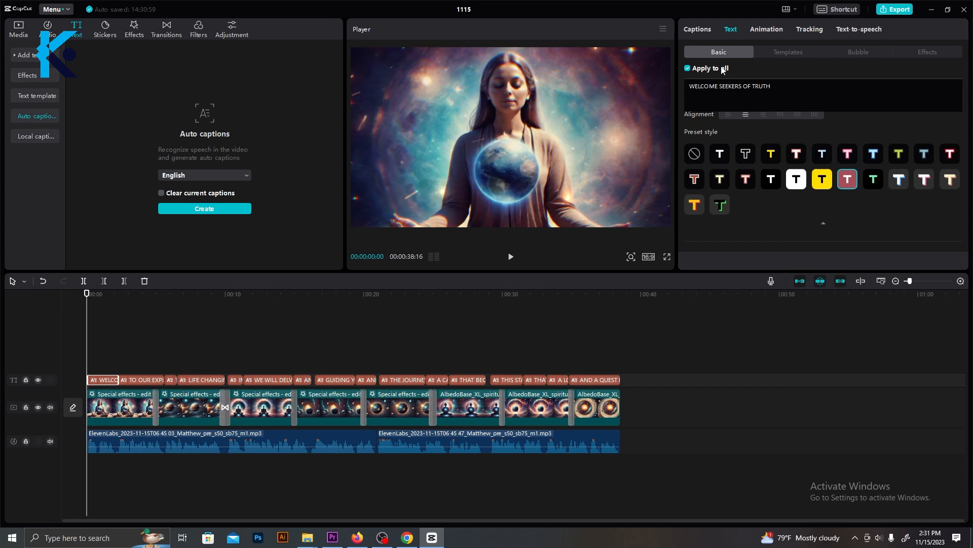
# - Select all caption clips on the timeline and open their animation options
pyautogui.click(757, 30)
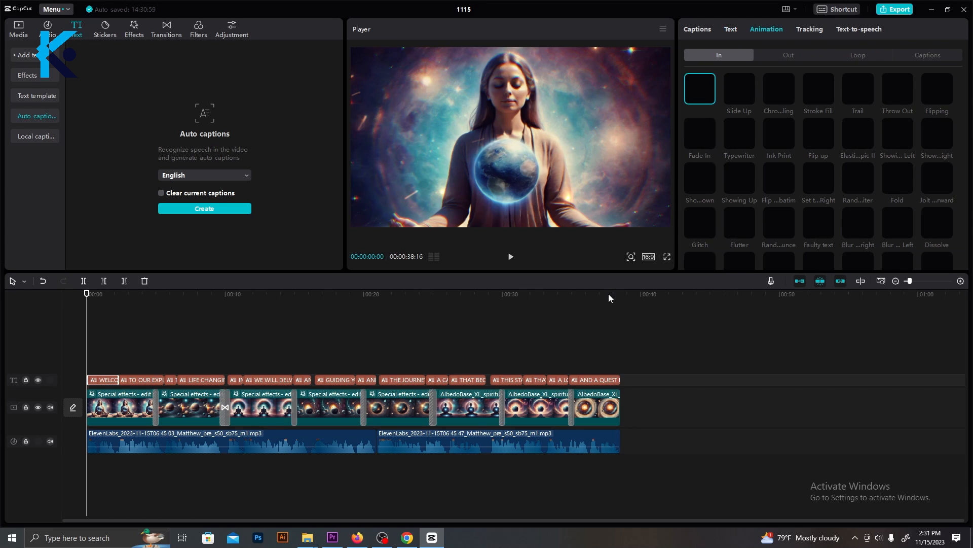
pyautogui.press('space')
pyautogui.press('space')
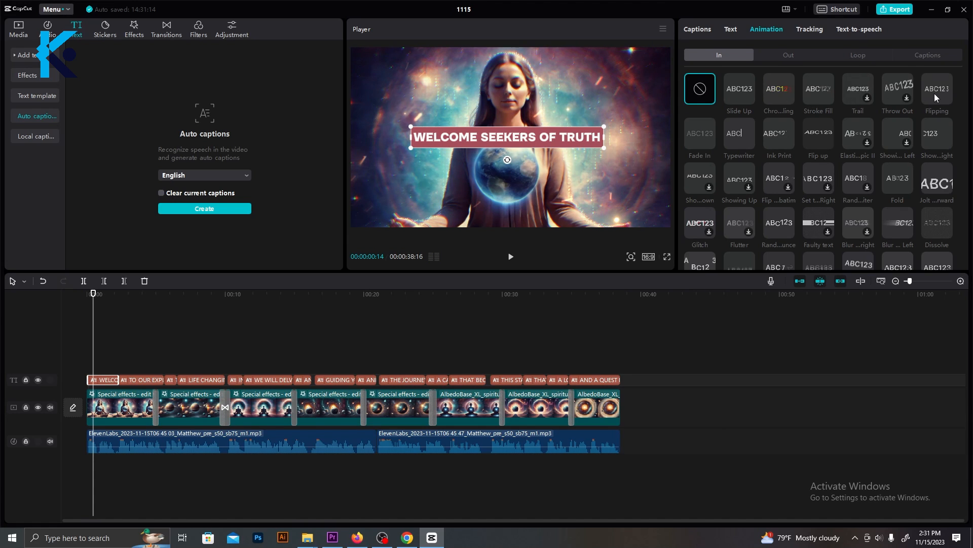
pyautogui.moveTo(652, 346); pyautogui.dragTo(101, 378)
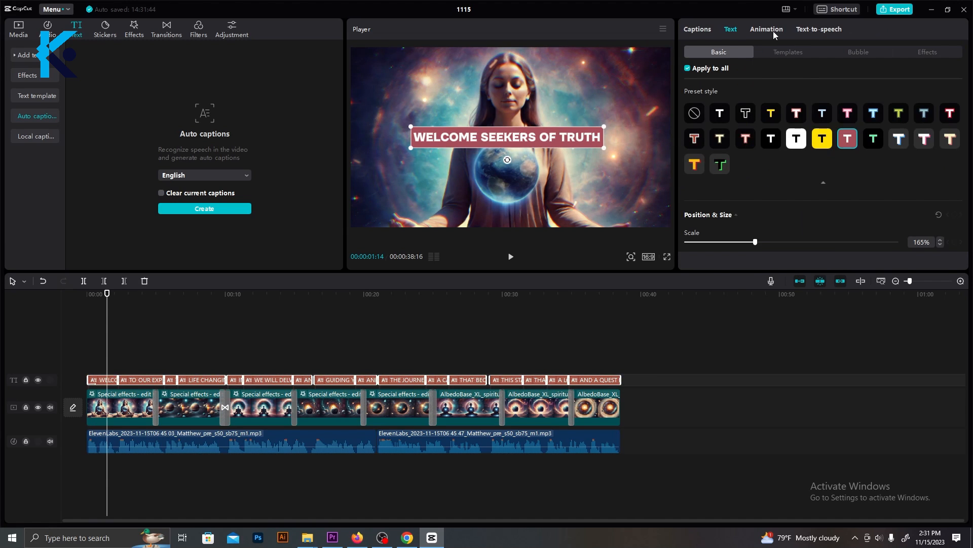
pyautogui.click(767, 29)
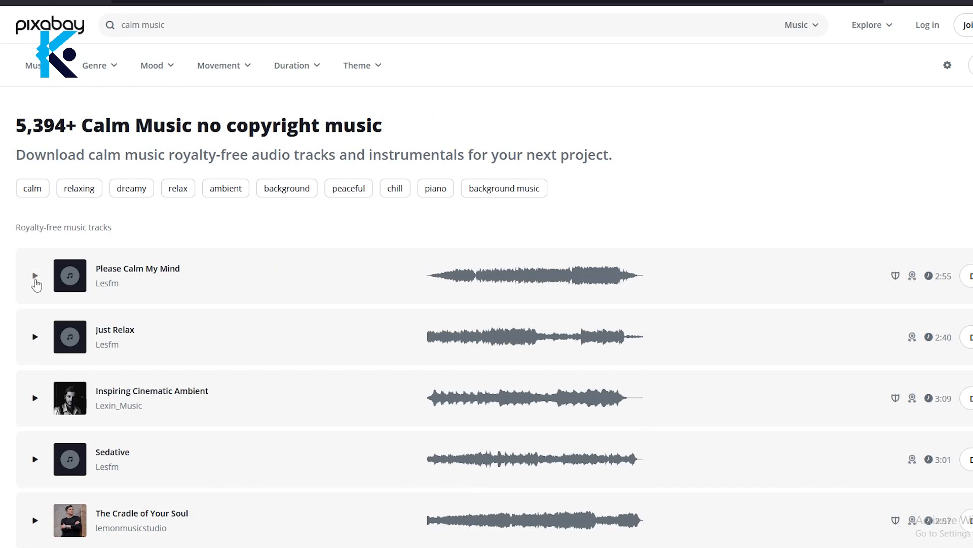
# - Preview the track Please Calm My Mind on Pixabay, and switch to CapCut to place please-calm-my-mind-125566.mp3 beneath the voice-over from the start
pyautogui.click(35, 276)
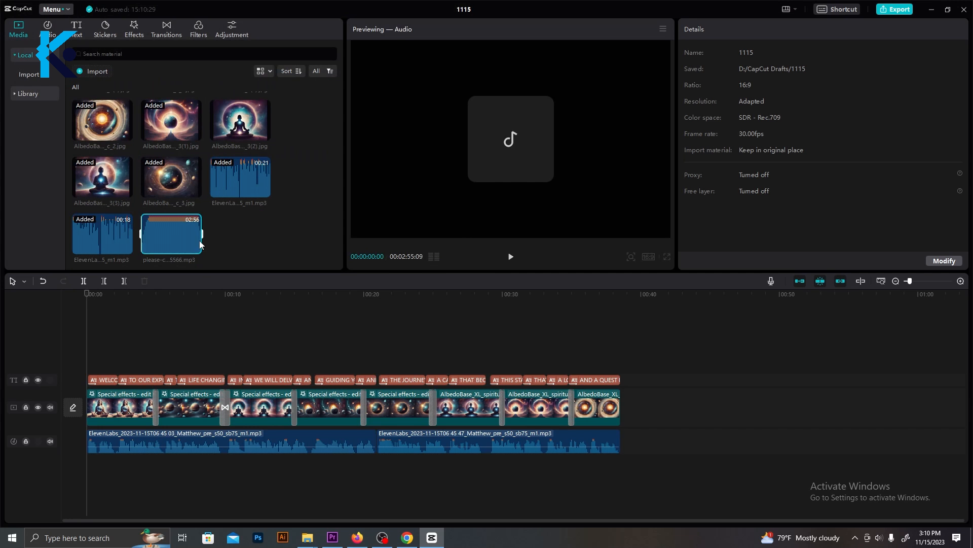
pyautogui.moveTo(171, 234); pyautogui.dragTo(88, 467)
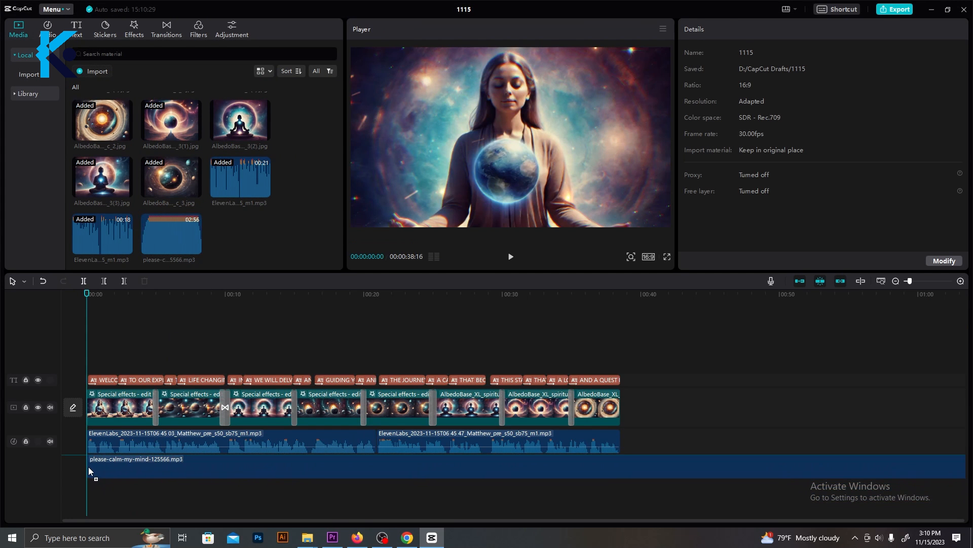
# - Lower the volume of the background music clip, playing the video to check its balance against the voice-over
pyautogui.moveTo(844, 81); pyautogui.dragTo(833, 81)
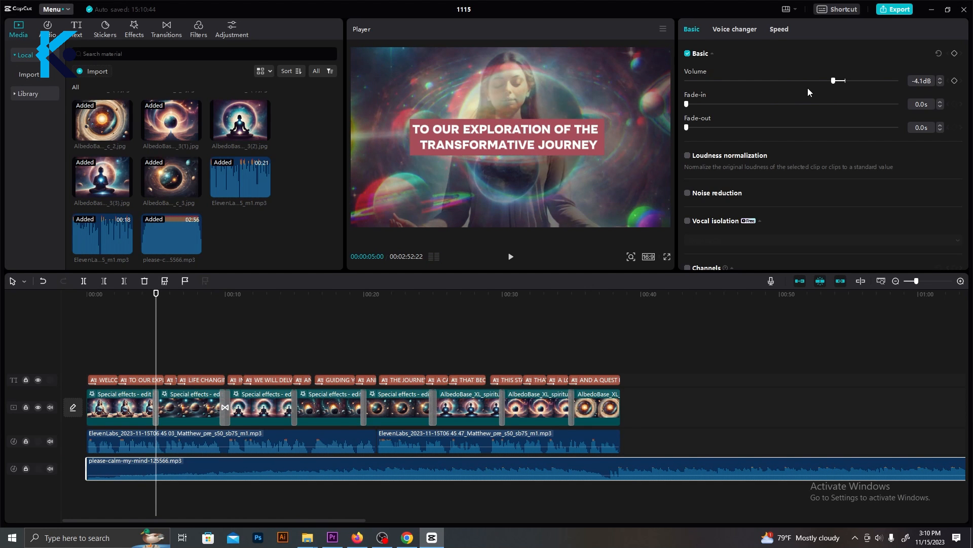
pyautogui.press('space')
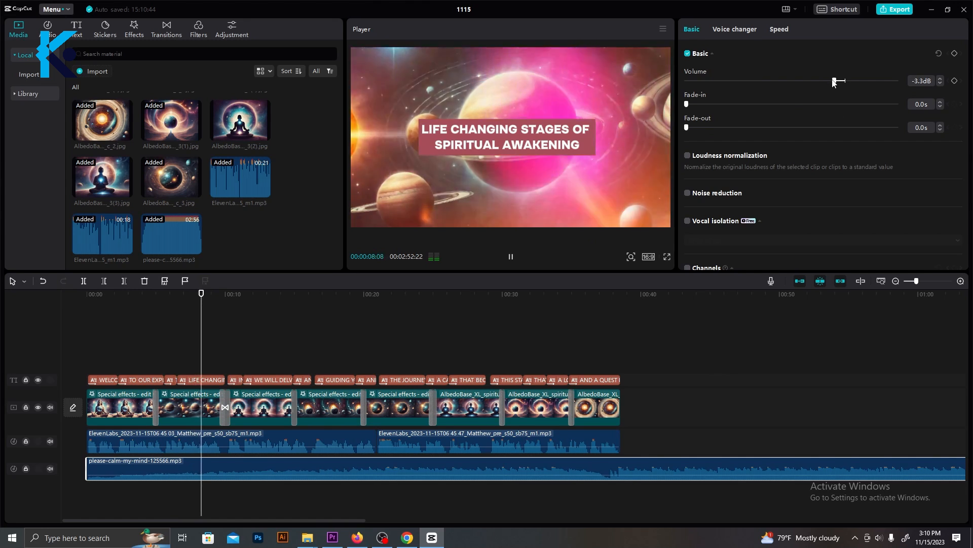
pyautogui.moveTo(833, 82); pyautogui.dragTo(825, 81)
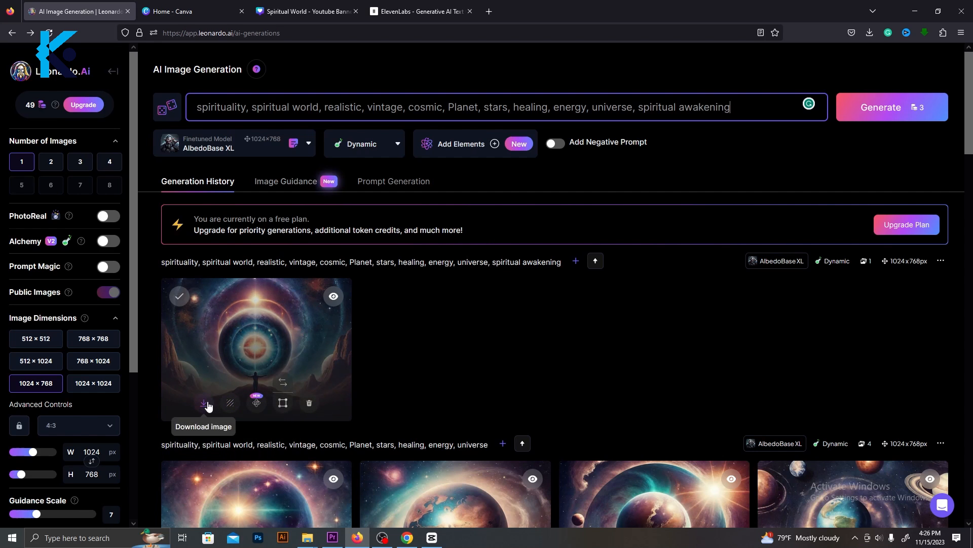
# - Download the newest generated cosmic planet image from Leonardo.Ai and upload it to the blank YouTube thumbnail design in Canva as the background
pyautogui.click(208, 405)
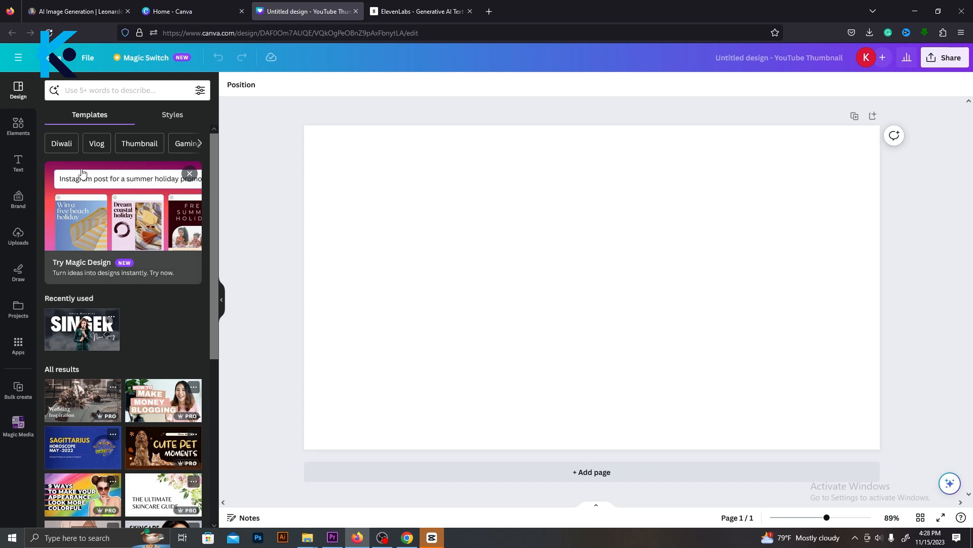
pyautogui.click(21, 238)
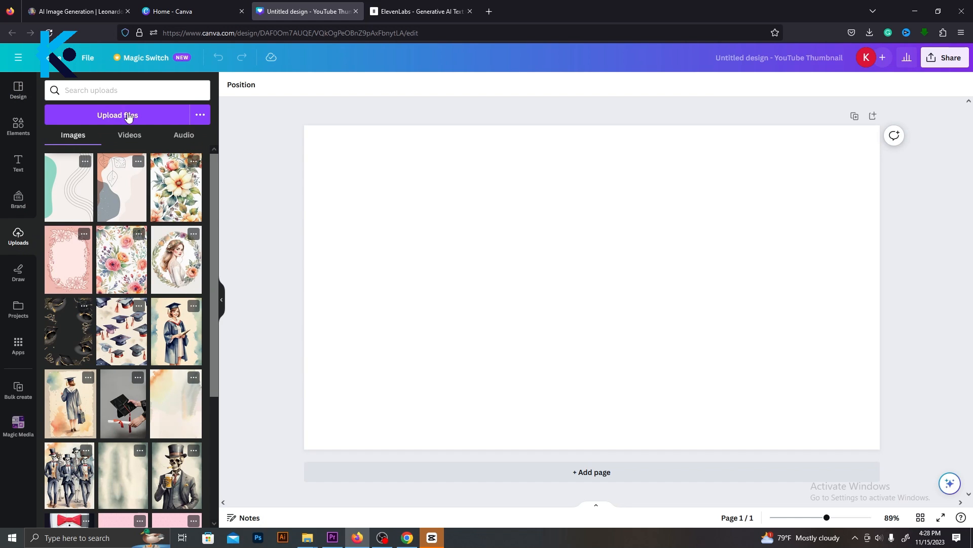
pyautogui.click(128, 116)
pyautogui.doubleClick(300, 234)
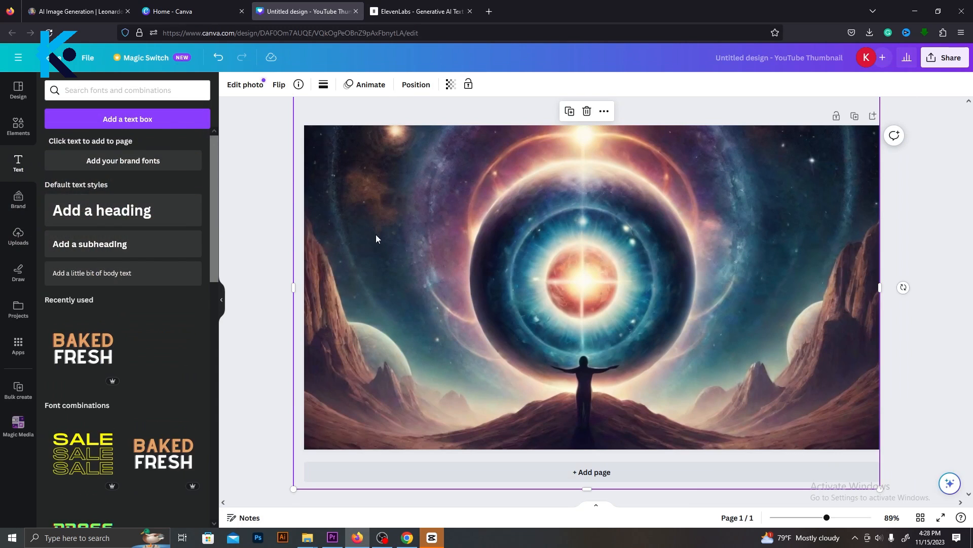
# - Add a heading reading "5 STAGES" to the thumbnail
pyautogui.click(101, 210)
pyautogui.write('5')
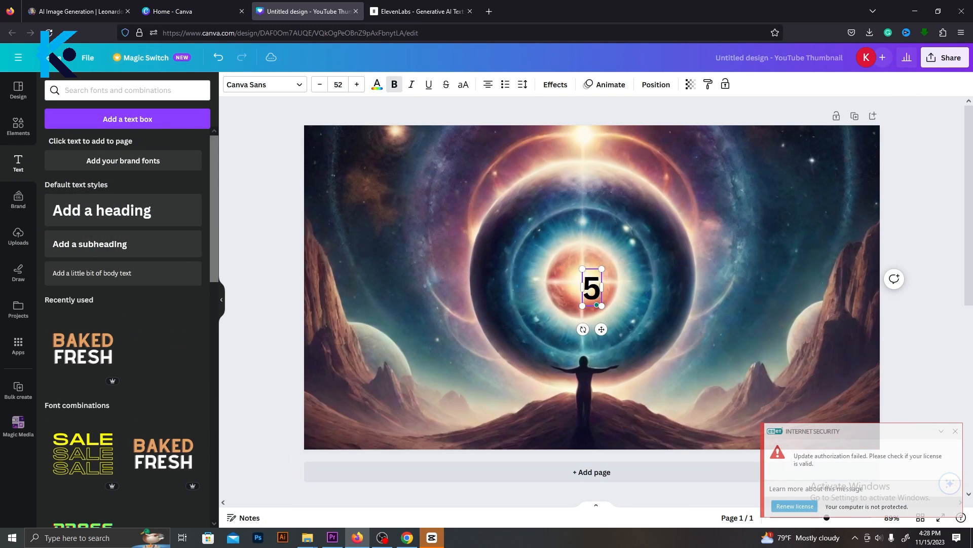
pyautogui.write(' STAGES')
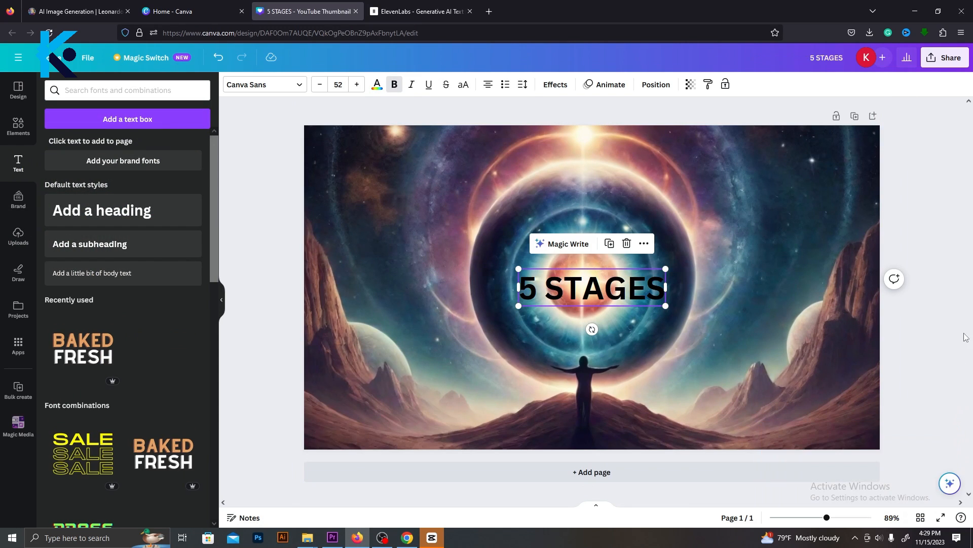